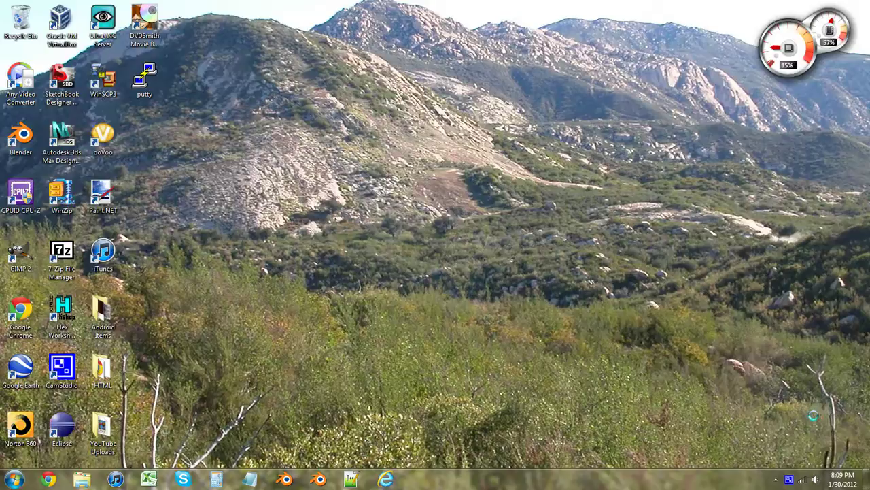
# Launch Blender 2.61 from its taskbar icon
pyautogui.click(285, 480)
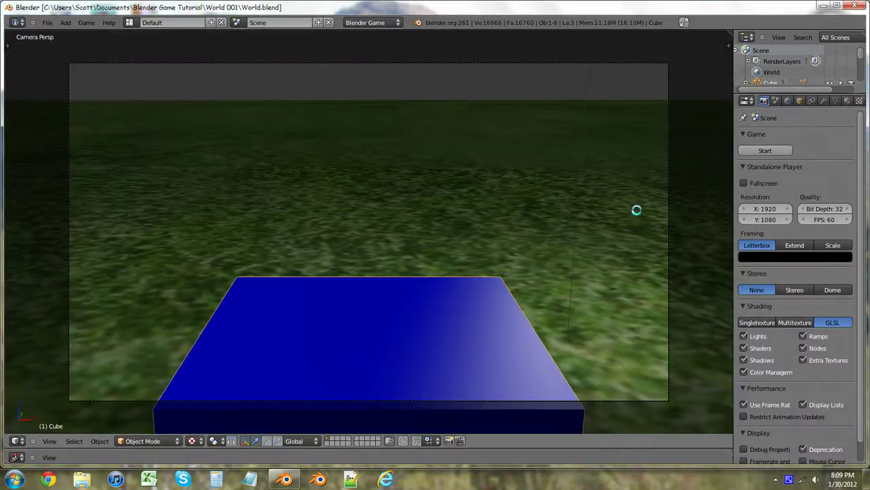
# Leave camera view and orbit to a top-down overview of World.blend's grassy terrain
pyautogui.press('KP_0')
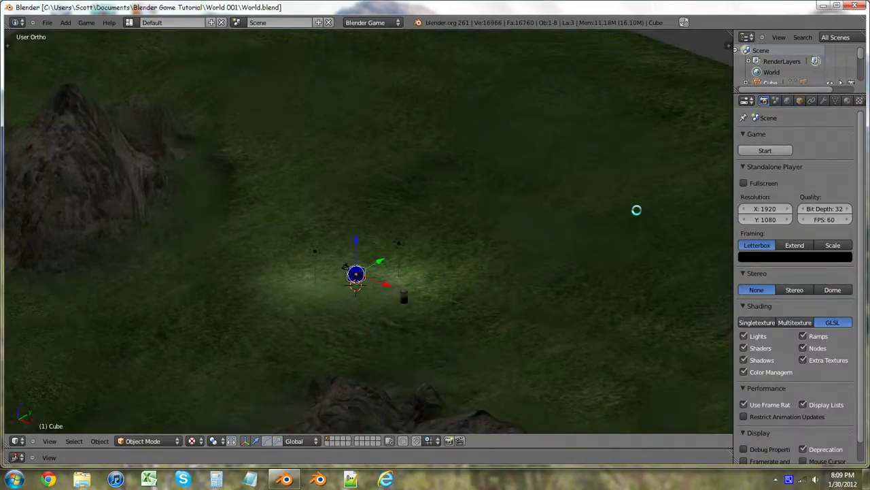
pyautogui.scroll(-5, 466, 240)
pyautogui.scroll(1, 448, 289)
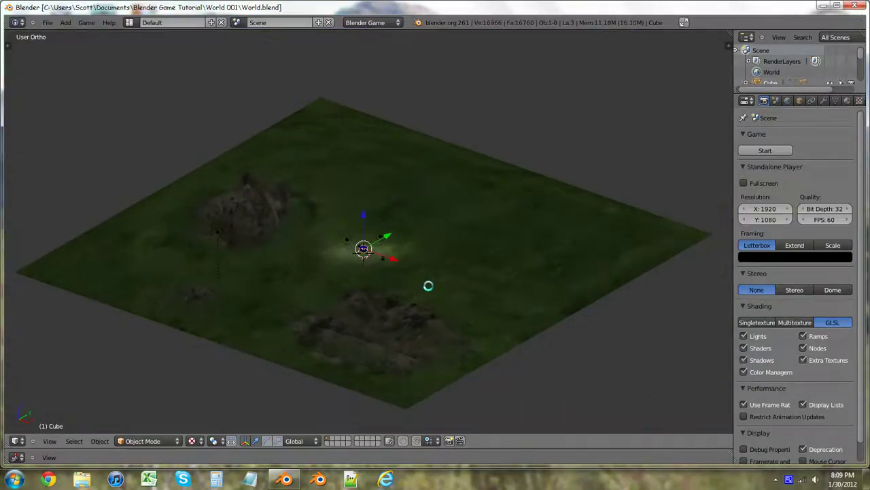
pyautogui.moveTo(428, 286); pyautogui.dragTo(350, 304, button='middle')
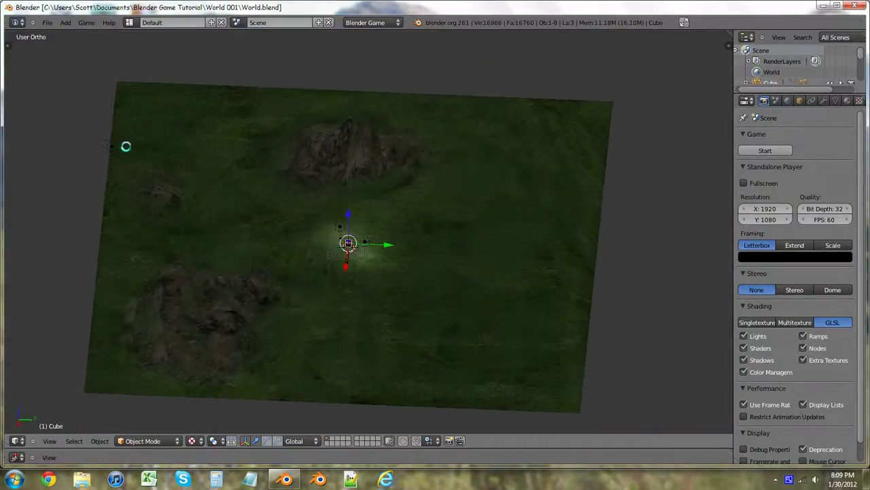
# Select the Sun lamp and drag its Energy down to 0.000
pyautogui.rightClick(114, 145)
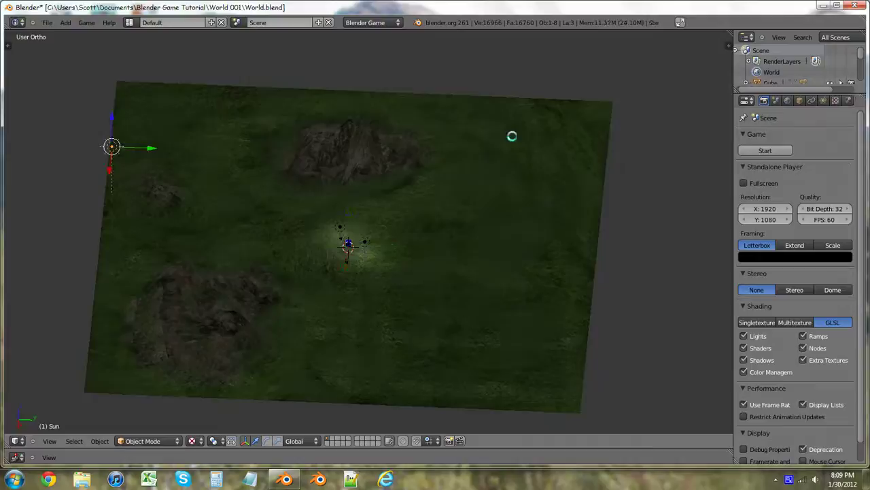
pyautogui.click(824, 101)
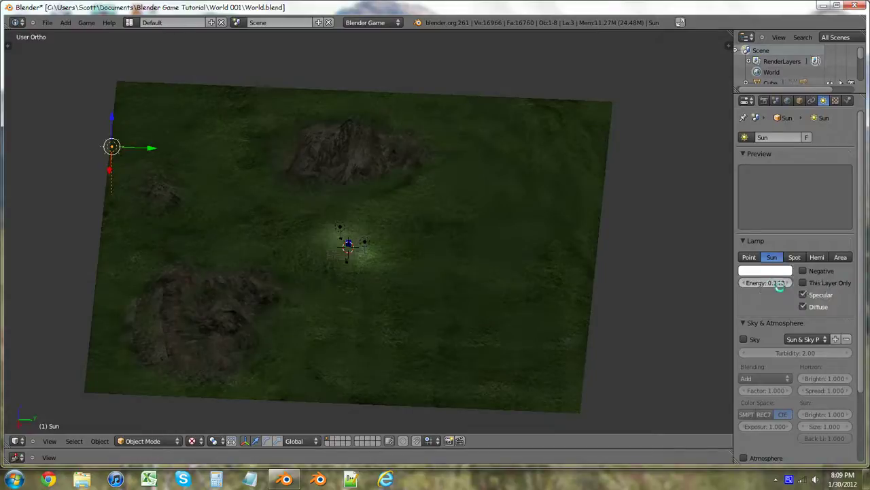
pyautogui.moveTo(776, 284)
pyautogui.mouseDown()
pyautogui.moveTo(768, 284)
pyautogui.moveTo(776, 286)
pyautogui.mouseUp()
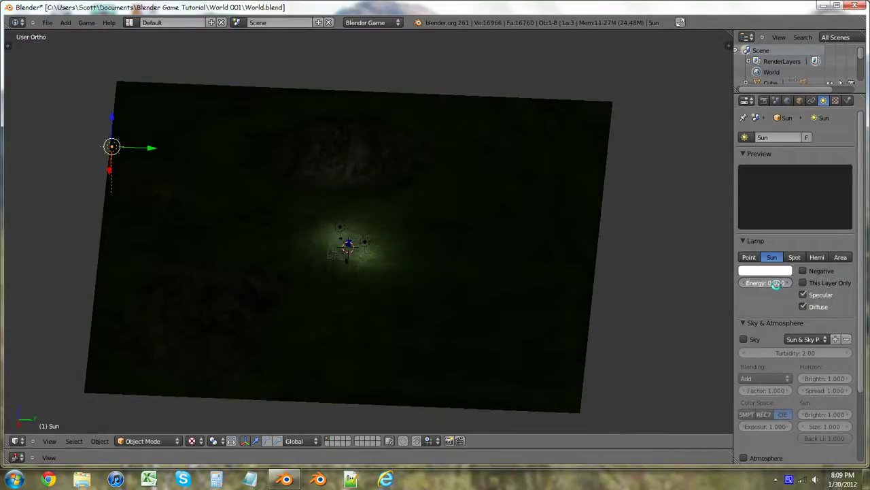
pyautogui.moveTo(771, 284); pyautogui.dragTo(763, 285)
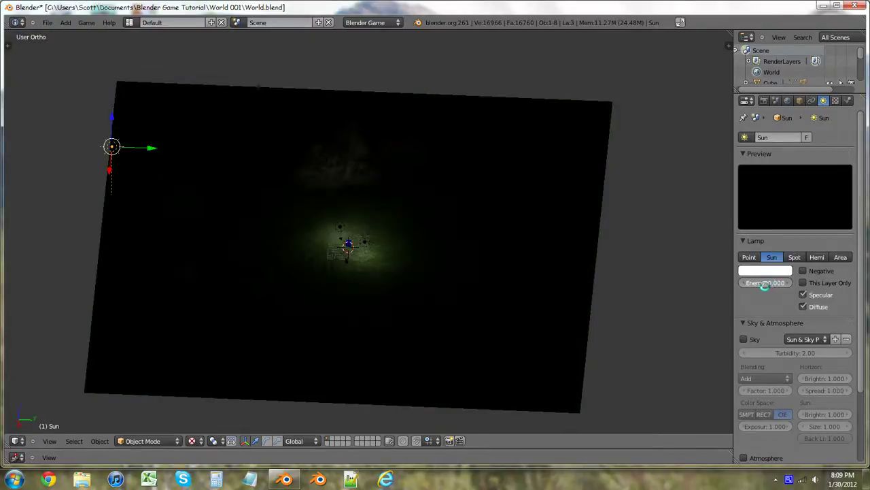
pyautogui.scroll(5, 336, 228)
pyautogui.scroll(5, 336, 228)
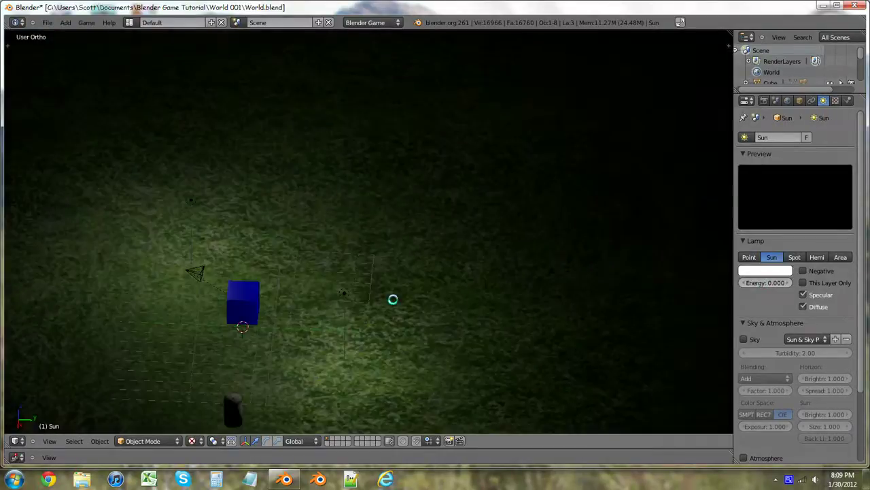
pyautogui.scroll(-5, 392, 299)
pyautogui.moveTo(405, 301); pyautogui.dragTo(363, 285, button='middle')
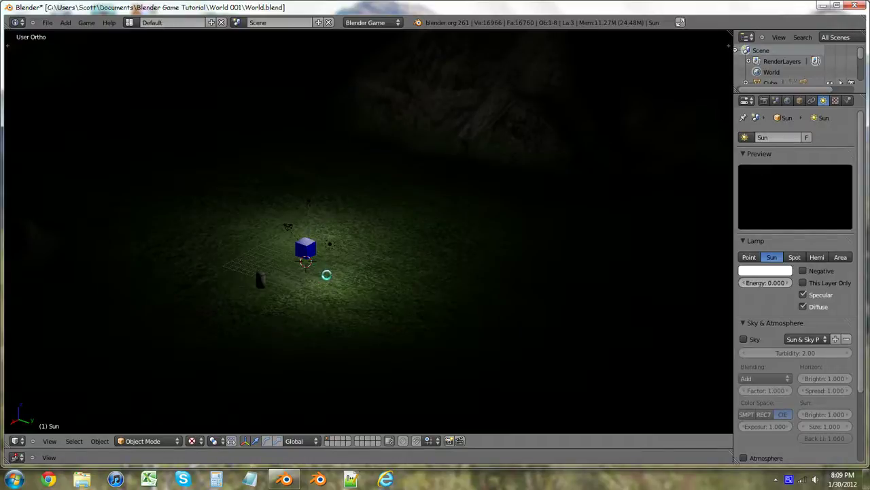
# Add a point lamp at the cube, raise it along Z and shift it along Y
pyautogui.hotkey('shift', 'a')
pyautogui.moveTo(311, 395)
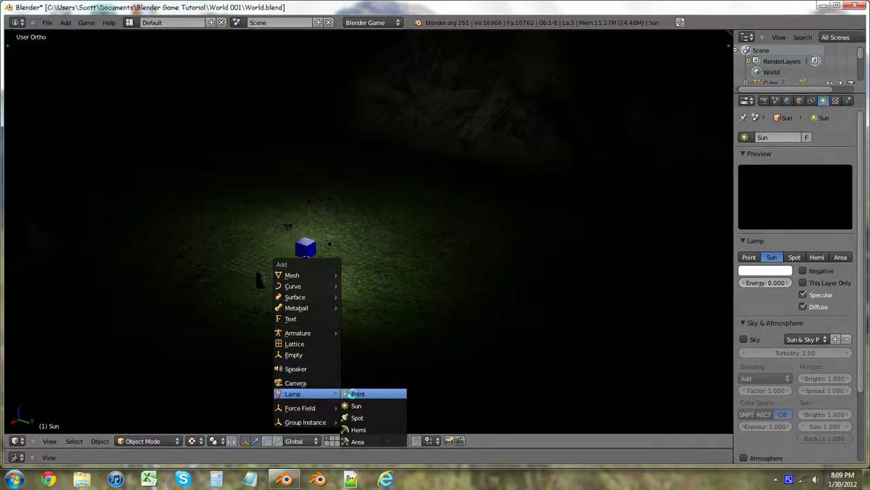
pyautogui.click(346, 394)
pyautogui.press('g')
pyautogui.press('z')
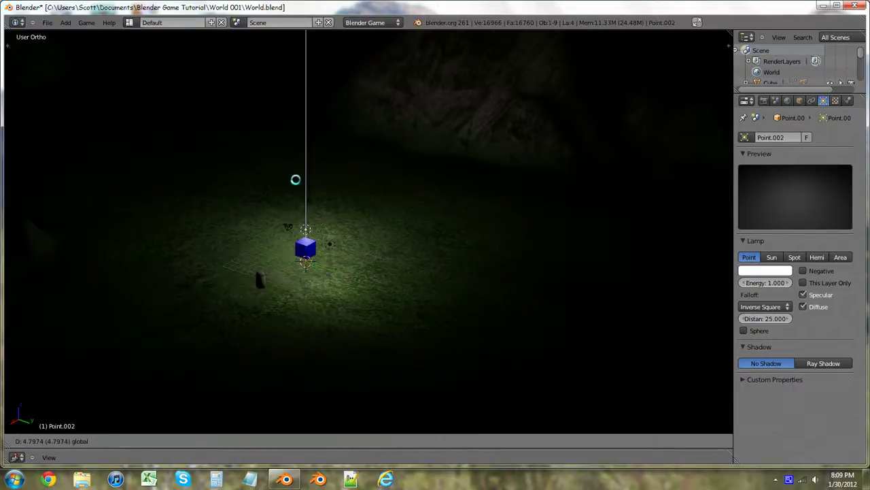
pyautogui.click(297, 175)
pyautogui.press('g')
pyautogui.press('y')
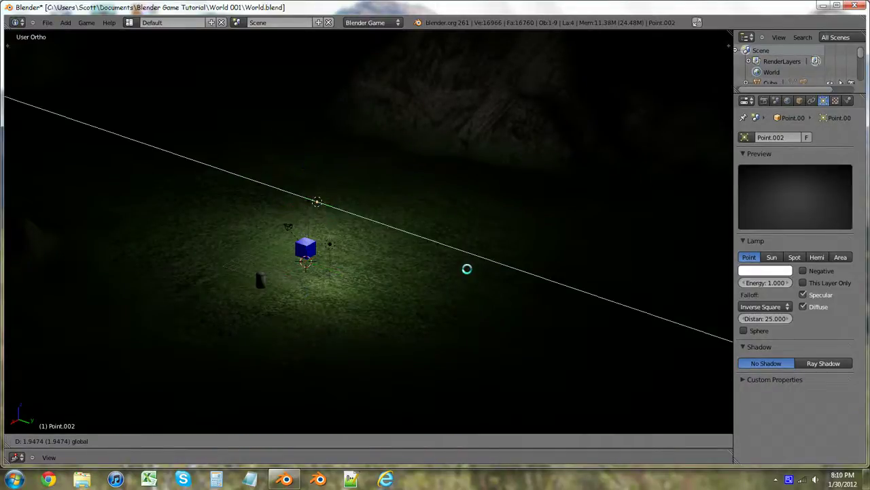
pyautogui.click(707, 327)
pyautogui.scroll(-2, 486, 329)
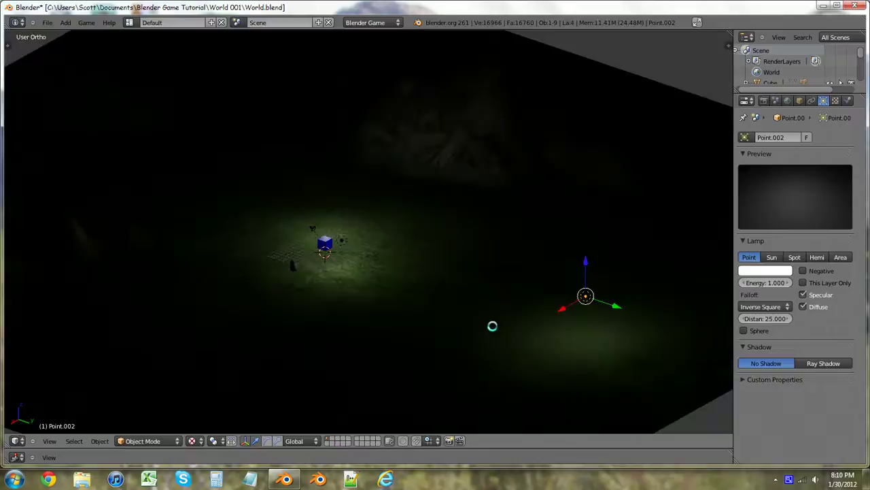
# Reposition Point.002 along Y, then duplicate it as Point.003 further down the terrain
pyautogui.press('g')
pyautogui.press('y')
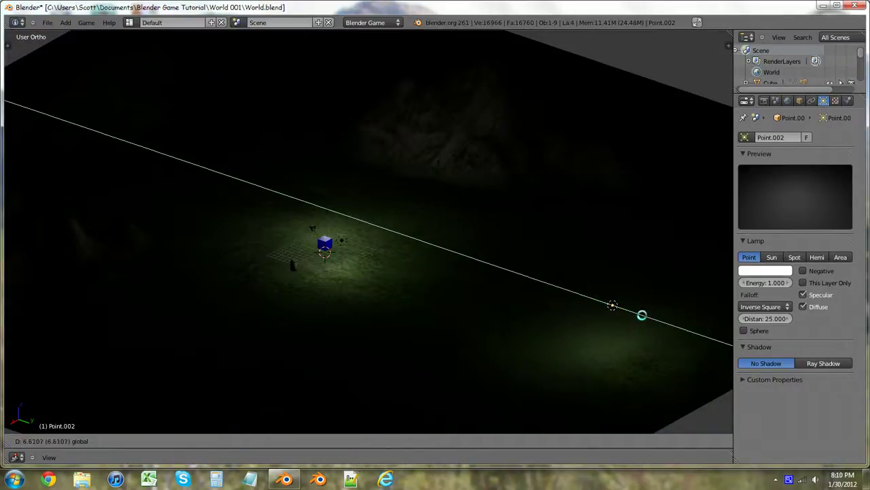
pyautogui.click(641, 315)
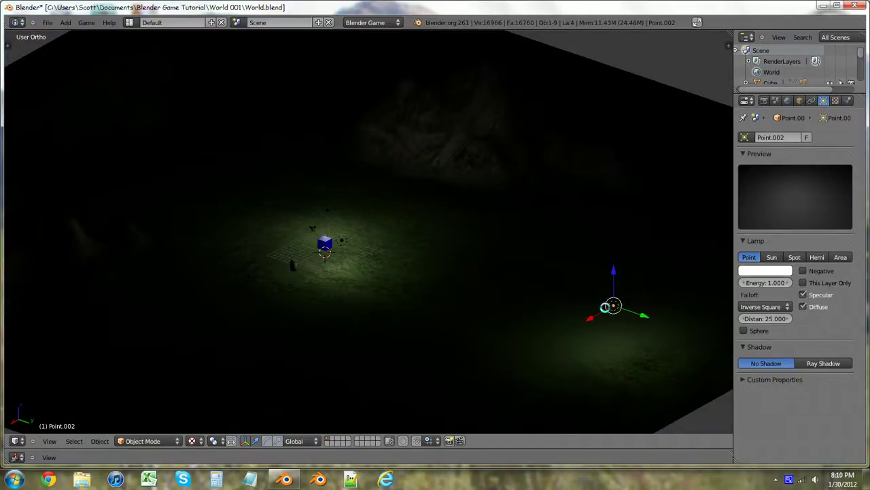
pyautogui.hotkey('shift', 'd')
pyautogui.rightClick(603, 306)
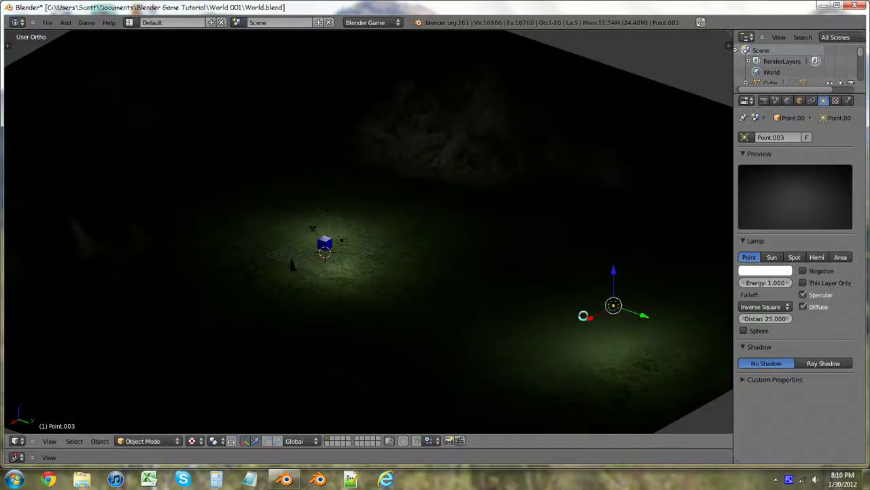
pyautogui.press('g')
pyautogui.press('y')
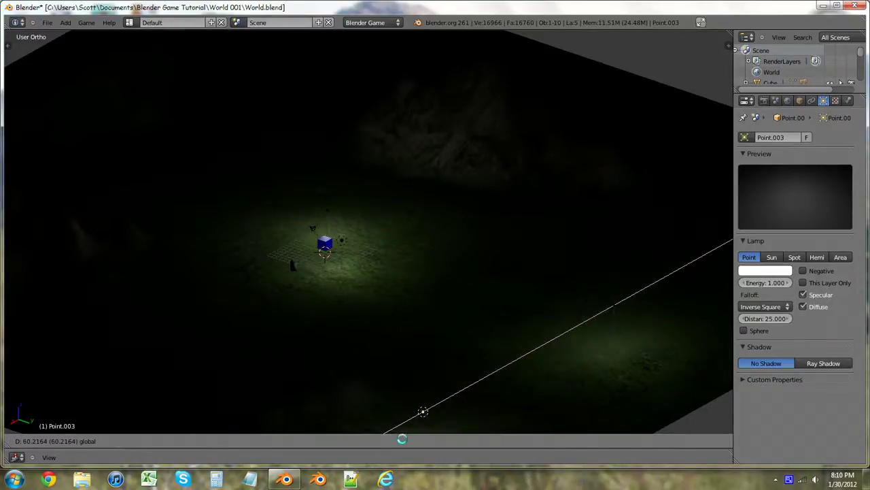
pyautogui.click(436, 322)
pyautogui.scroll(-1, 436, 322)
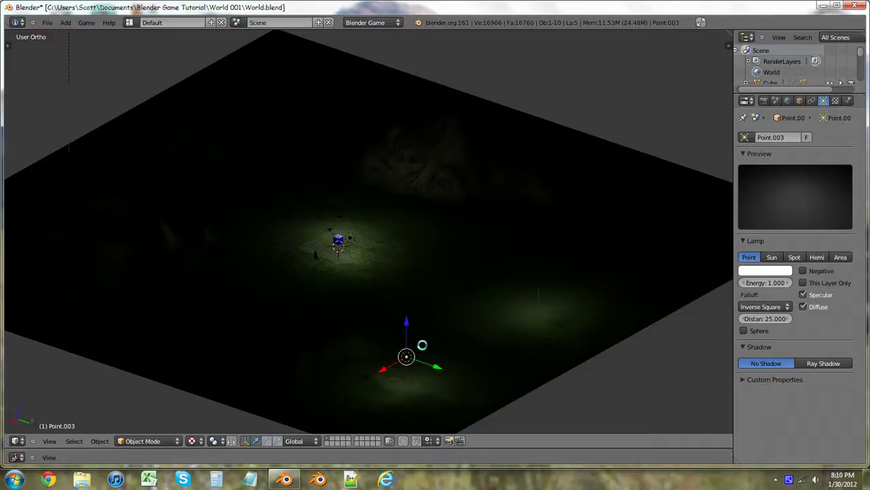
# Duplicate Point.003 as Point.004 and slide it to the left side
pyautogui.hotkey('shift', 'd')
pyautogui.click(427, 352)
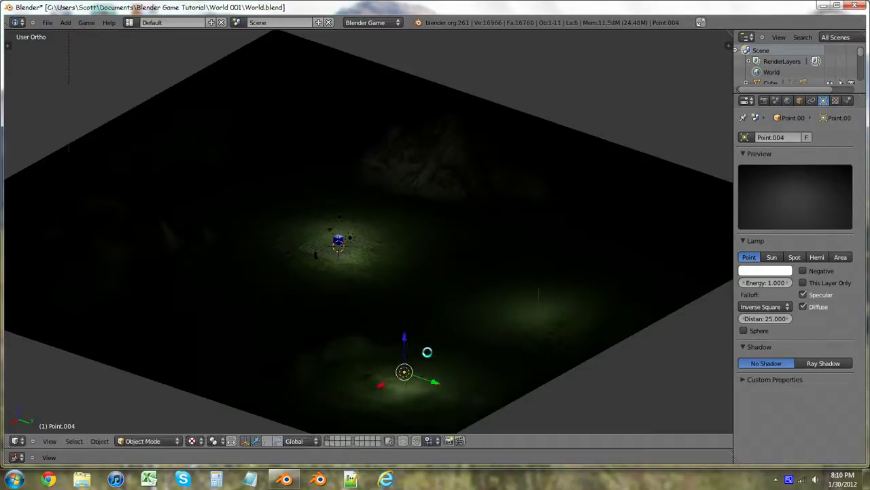
pyautogui.hotkey('ctrl', 'z')
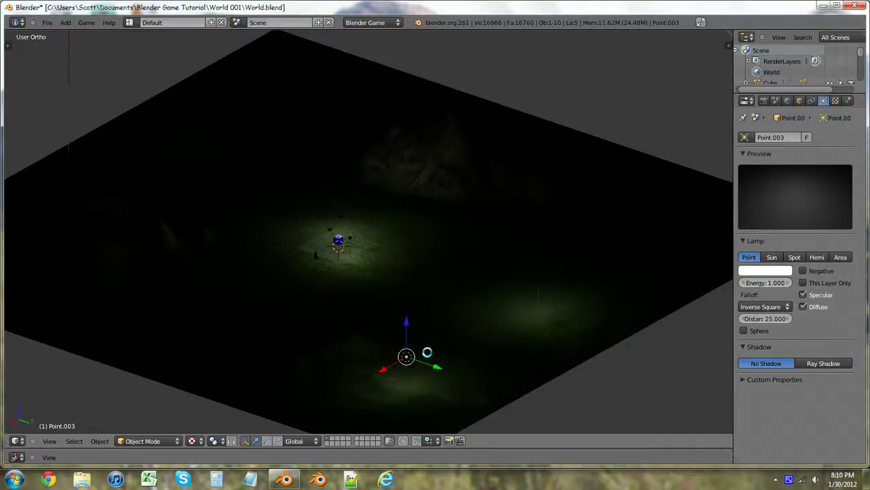
pyautogui.hotkey('shift', 'd')
pyautogui.rightClick(426, 351)
pyautogui.moveTo(437, 368); pyautogui.dragTo(222, 320)
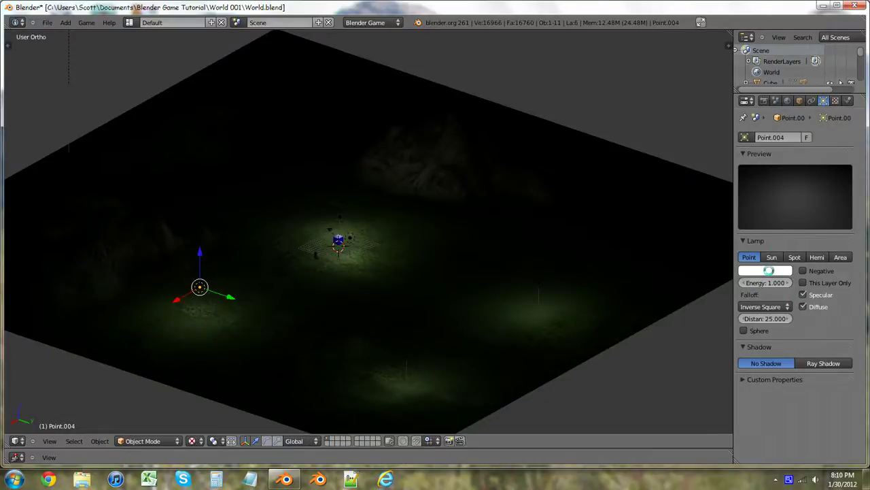
# Set the left point lamp's light colour to magenta
pyautogui.click(768, 270)
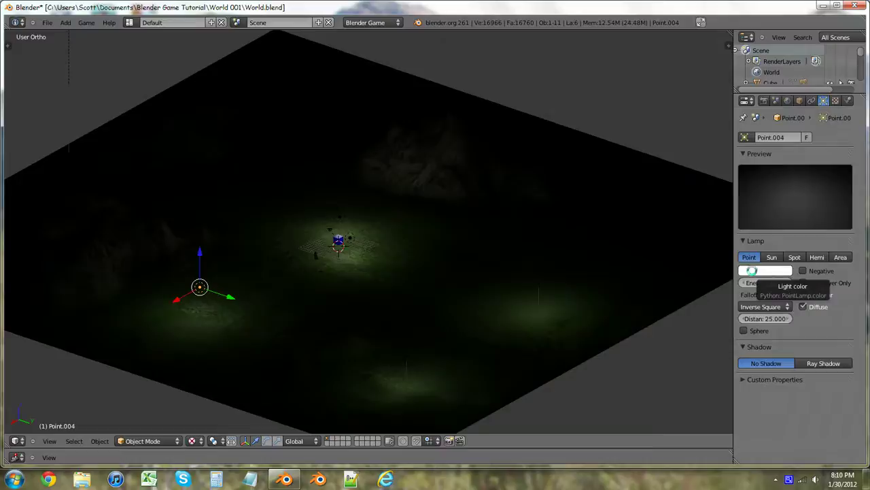
pyautogui.click(765, 270)
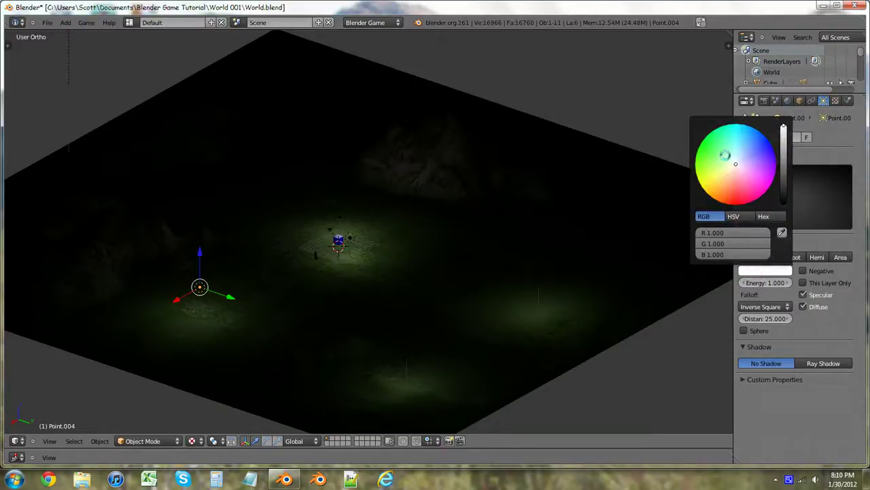
pyautogui.click(710, 152)
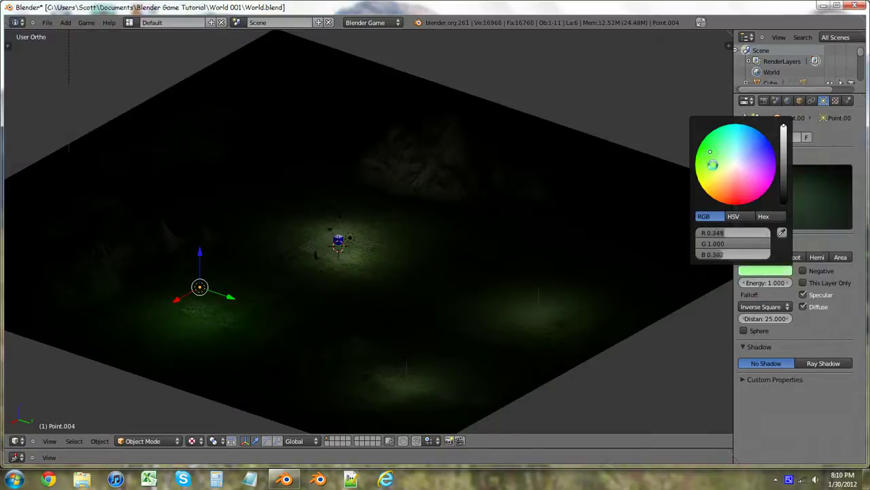
pyautogui.click(713, 168)
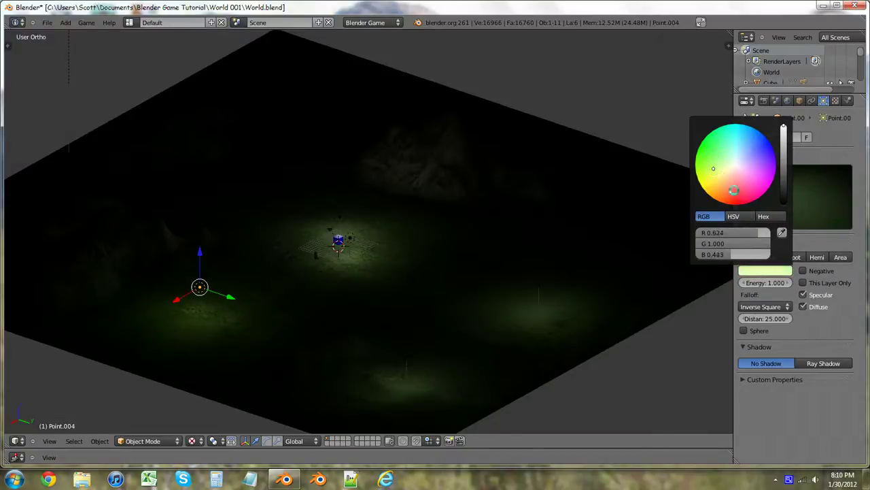
pyautogui.click(734, 197)
pyautogui.click(734, 199)
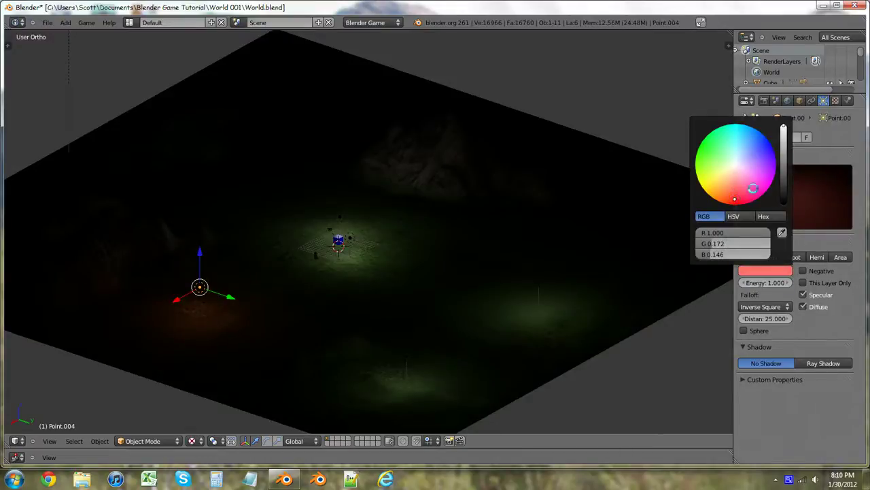
pyautogui.click(766, 181)
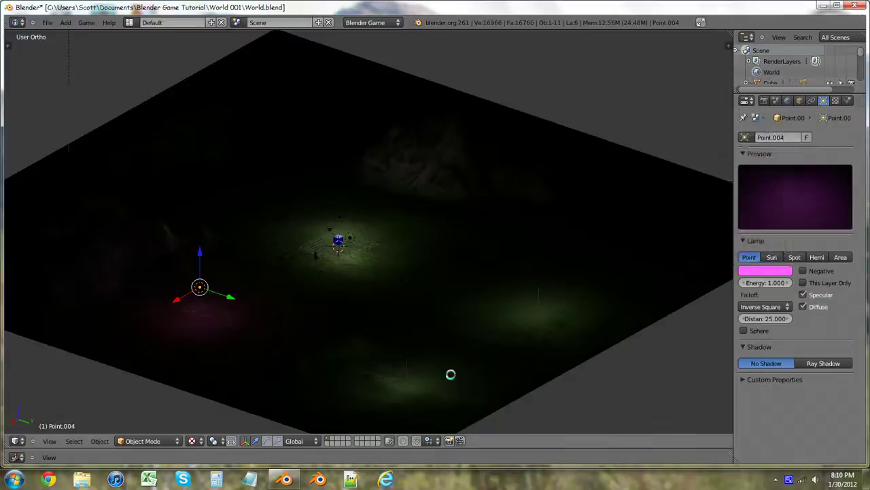
# Select the front lamp, Point.003, and make its light cyan
pyautogui.rightClick(408, 355)
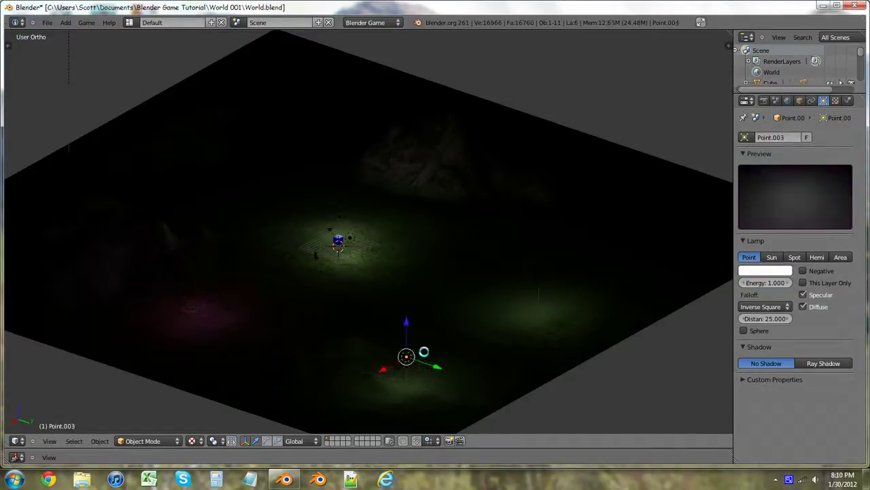
pyautogui.click(765, 270)
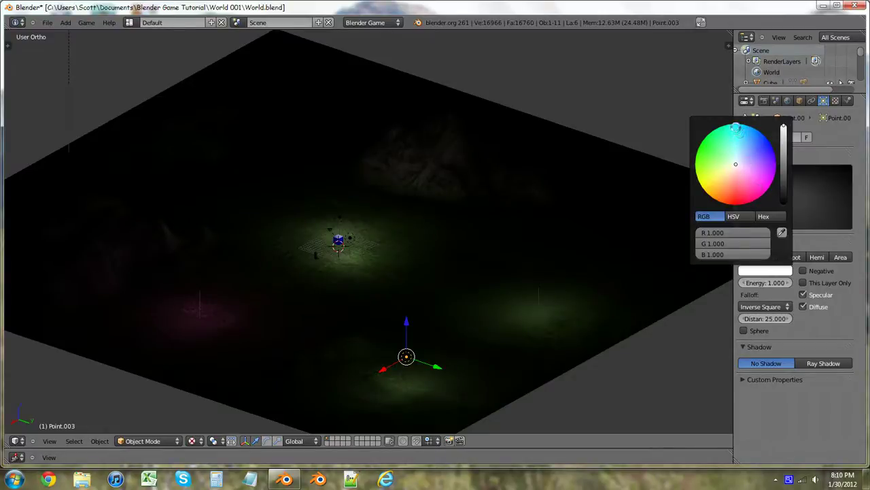
pyautogui.click(736, 127)
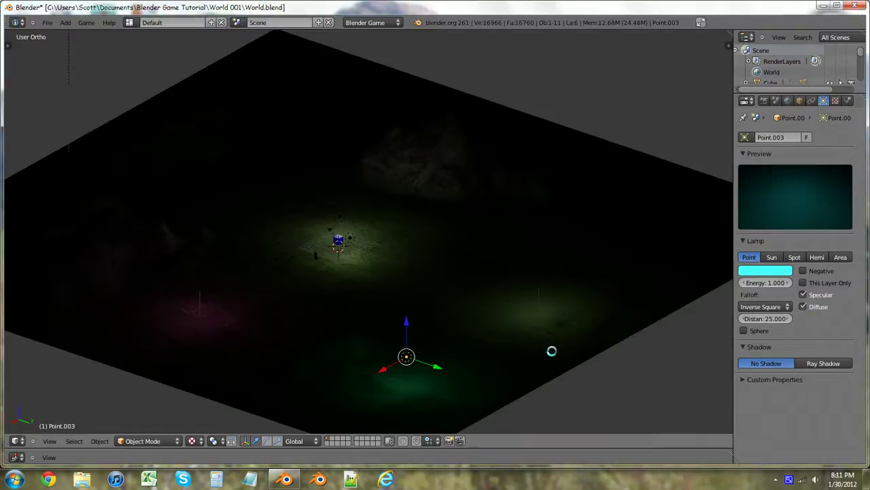
# Select the right-hand lamp, Point.002, and make its light a saturated yellow
pyautogui.rightClick(540, 284)
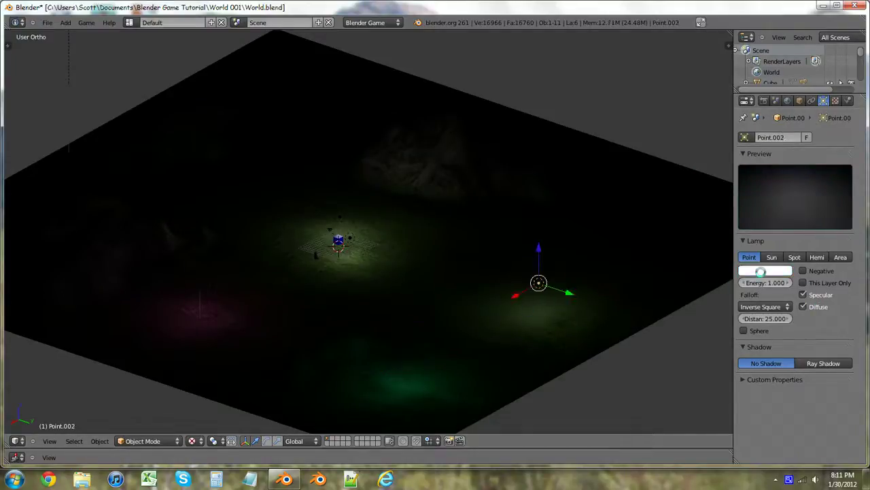
pyautogui.click(763, 269)
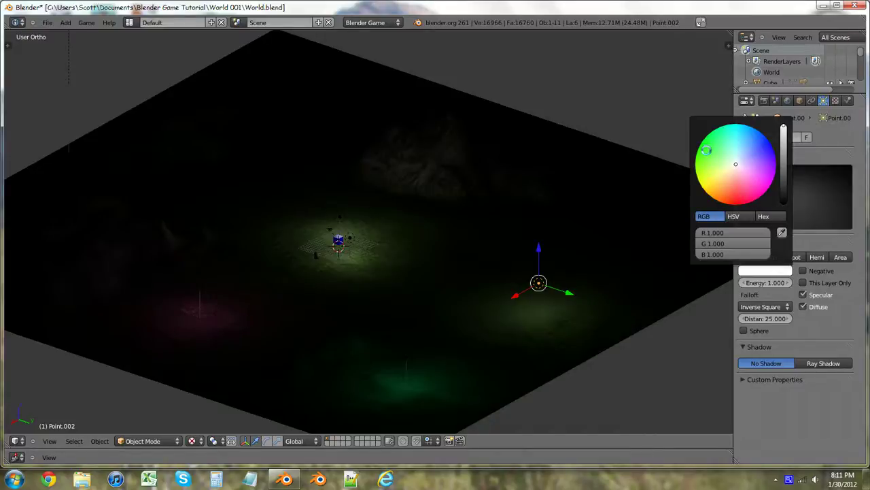
pyautogui.click(706, 151)
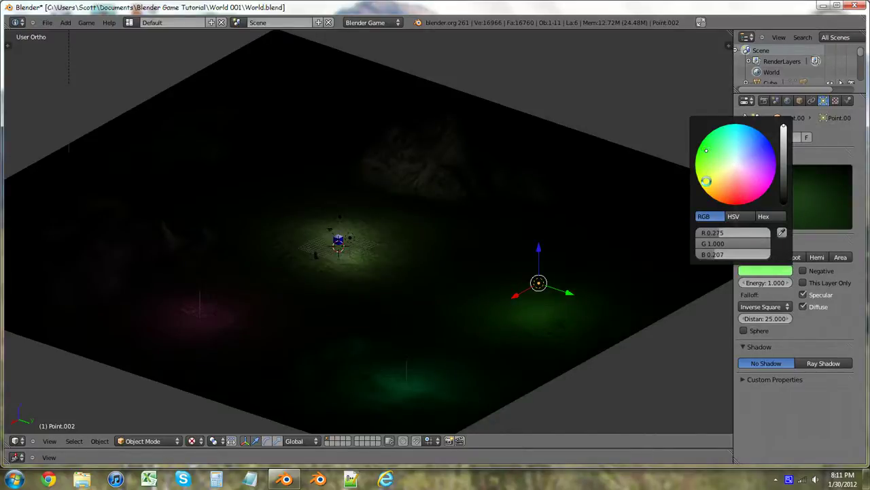
pyautogui.click(706, 181)
pyautogui.click(701, 183)
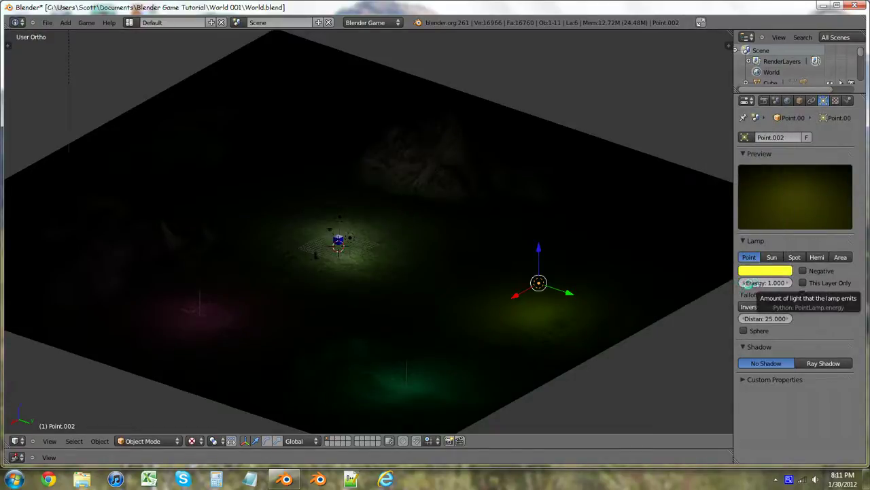
# Raise the yellow lamp's energy to about 3.9 and the cyan lamp's to about 4.9
pyautogui.moveTo(816, 283); pyautogui.dragTo(835, 283)
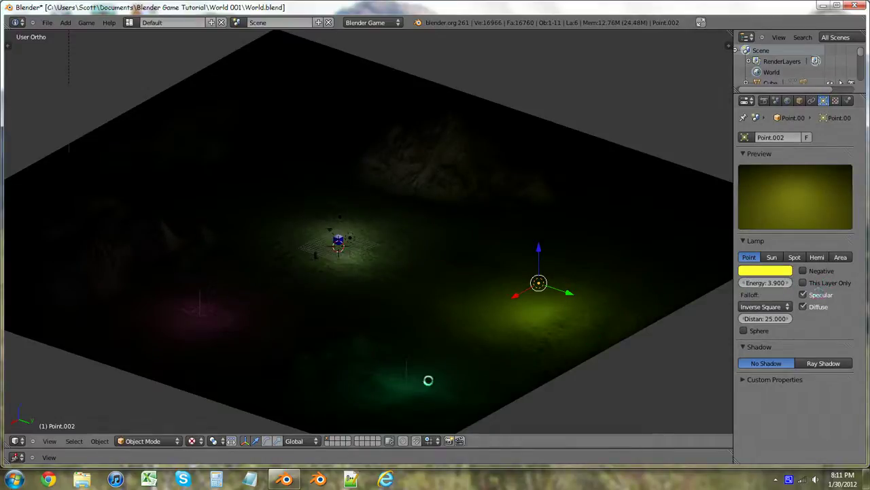
pyautogui.rightClick(405, 359)
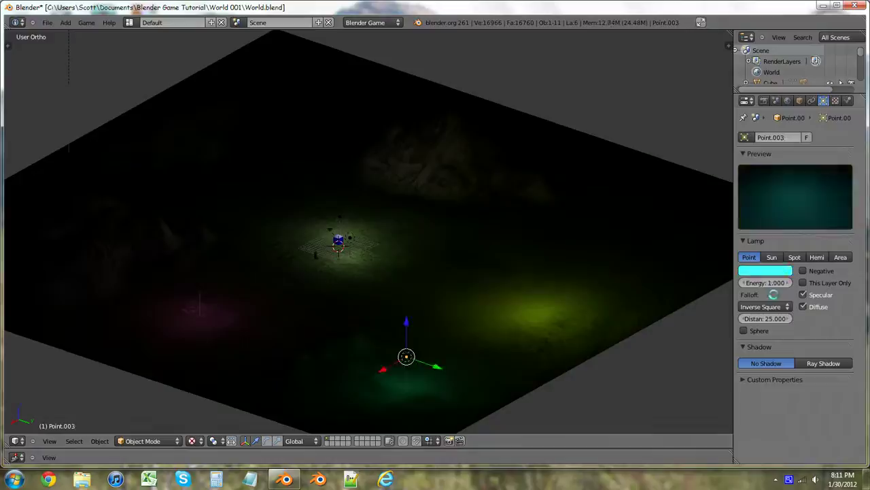
pyautogui.moveTo(756, 283); pyautogui.dragTo(782, 283)
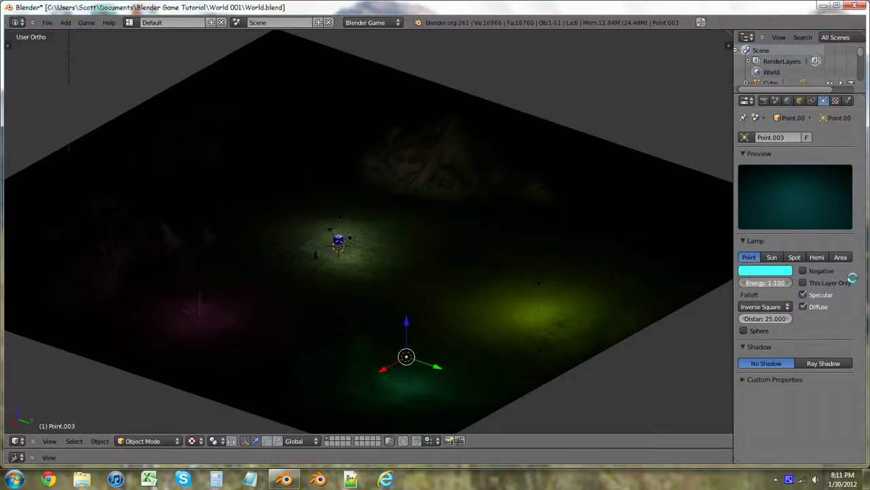
pyautogui.moveTo(852, 279); pyautogui.dragTo(190, 295)
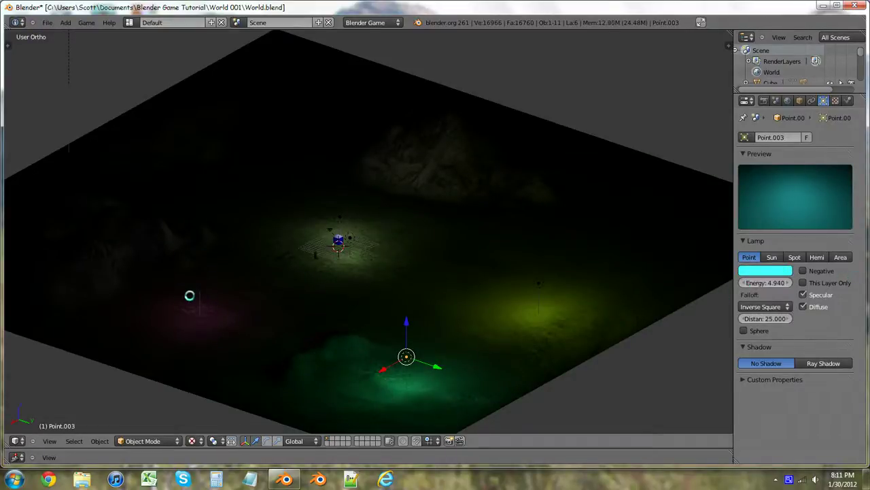
# Select the pink lamp on the left and raise its energy to about 5.2
pyautogui.rightClick(201, 288)
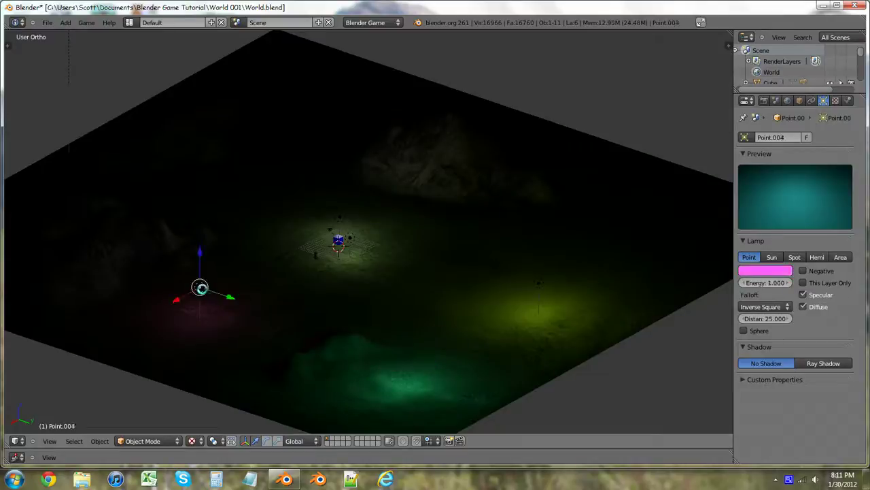
pyautogui.moveTo(752, 284); pyautogui.dragTo(165, 354)
pyautogui.scroll(3, 168, 356)
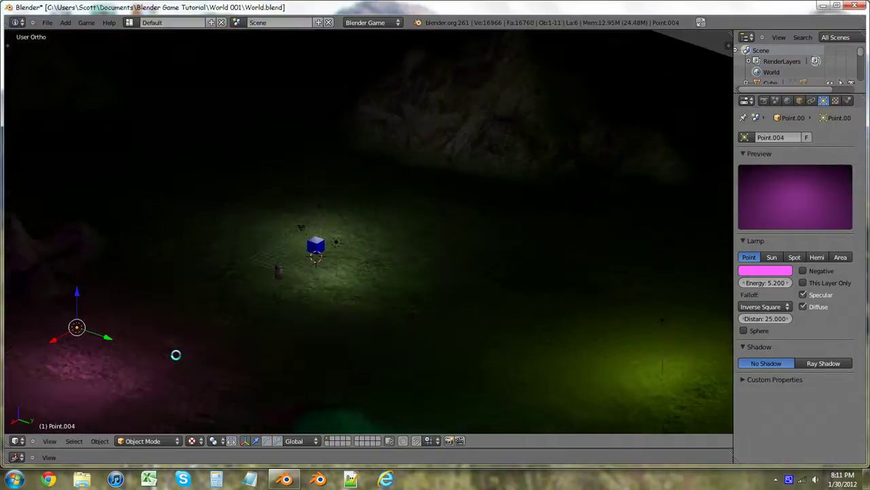
pyautogui.scroll(-5, 175, 355)
pyautogui.scroll(4, 297, 315)
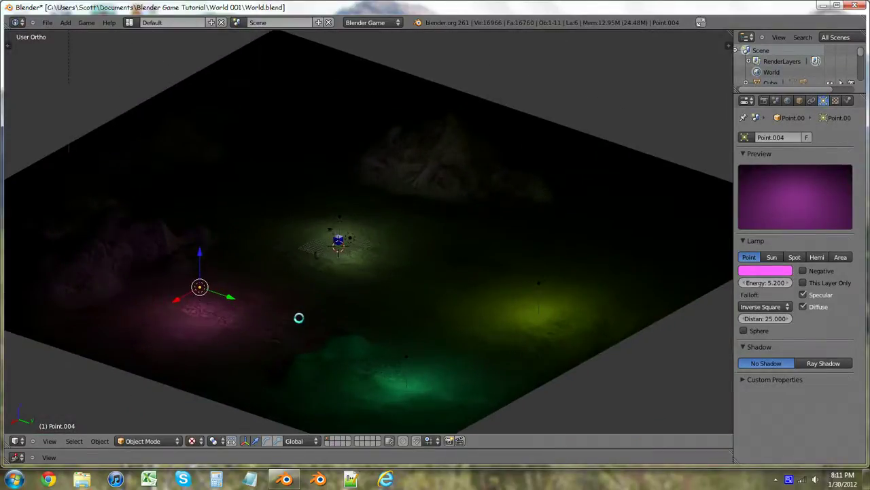
pyautogui.scroll(-2, 510, 362)
pyautogui.scroll(3, 367, 272)
# Orbit and zoom the viewport close around the blue cube to inspect the coloured lighting
pyautogui.moveTo(450, 365); pyautogui.dragTo(296, 361, button='middle')
pyautogui.moveTo(331, 261); pyautogui.dragTo(394, 331, button='middle')
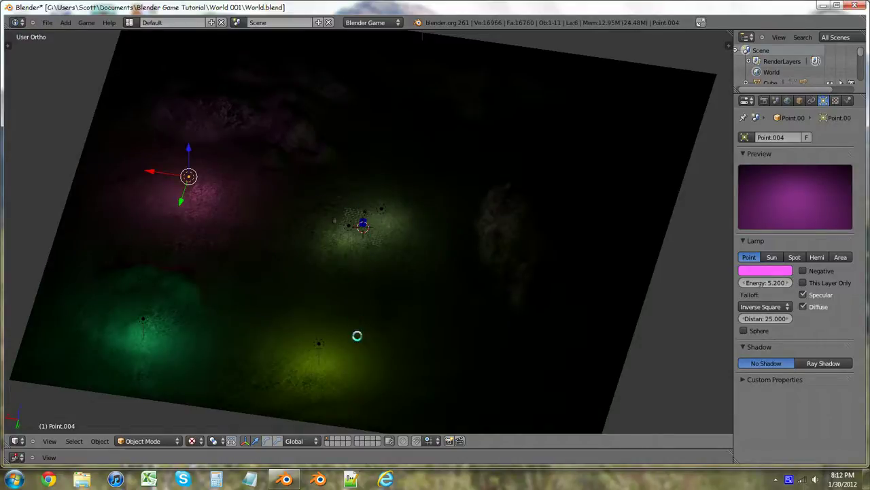
pyautogui.scroll(8, 352, 313)
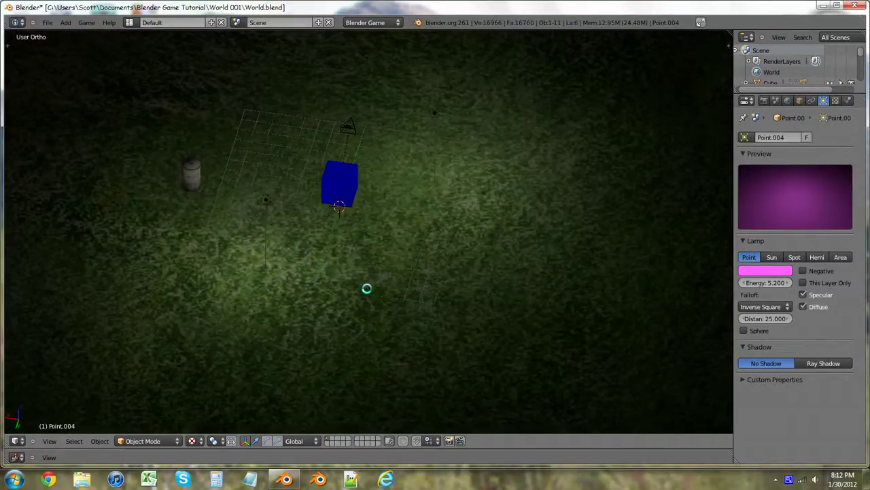
pyautogui.moveTo(365, 288); pyautogui.dragTo(504, 263, button='middle')
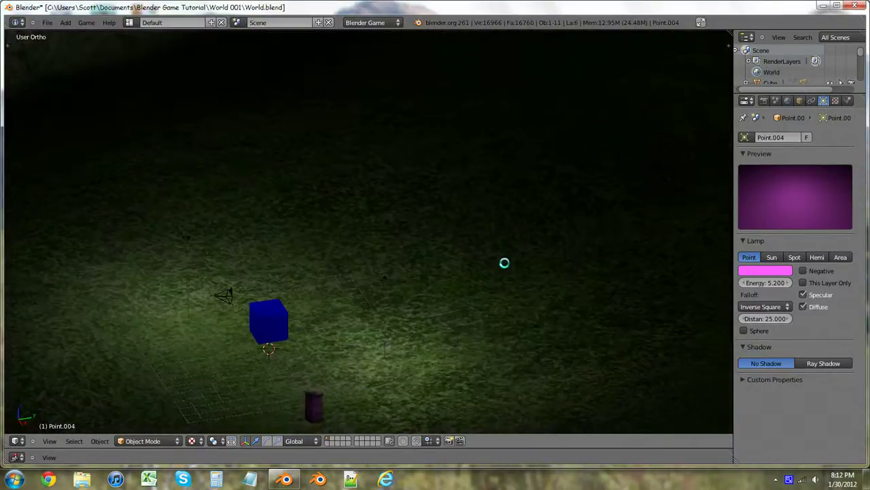
pyautogui.scroll(-2, 282, 336)
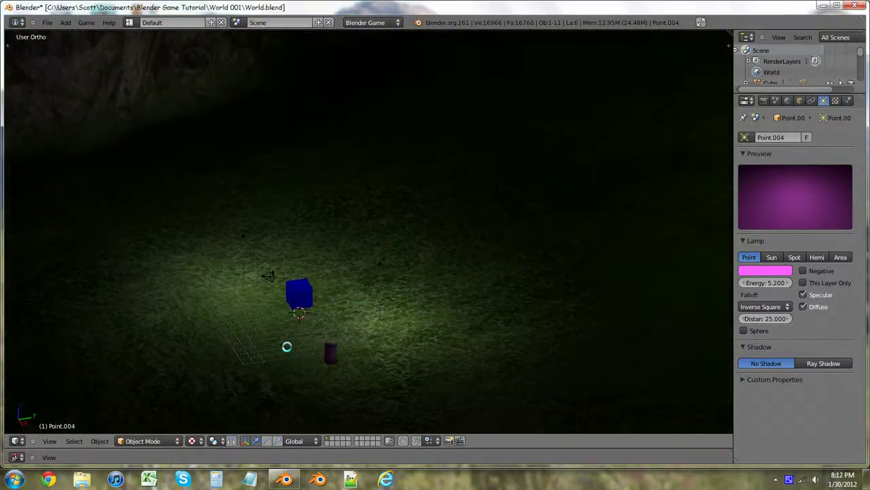
pyautogui.scroll(-3, 367, 231)
pyautogui.scroll(6, 342, 274)
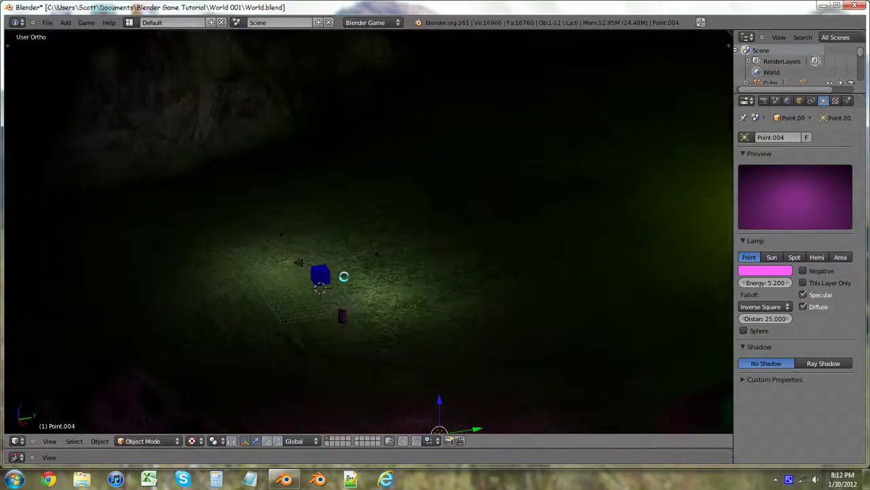
pyautogui.moveTo(367, 231); pyautogui.dragTo(351, 210, button='middle')
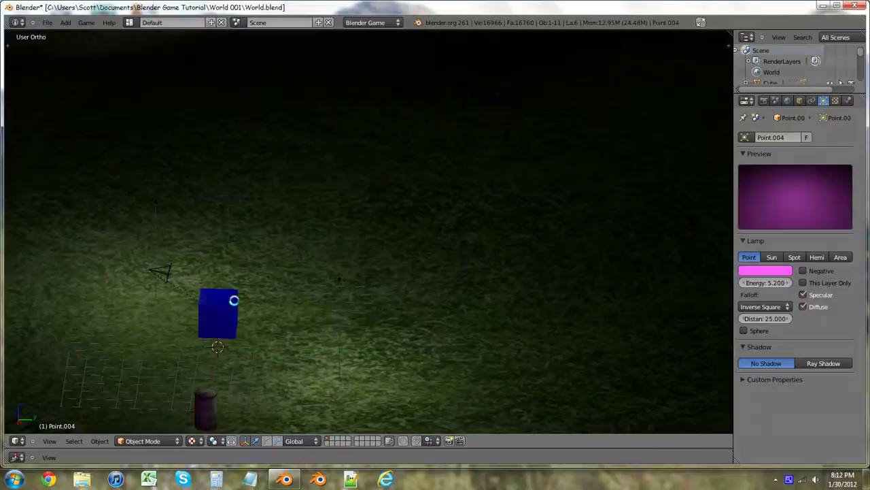
# Add a spot lamp at the cube and raise it along Z
pyautogui.hotkey('shift', 'a')
pyautogui.moveTo(262, 356)
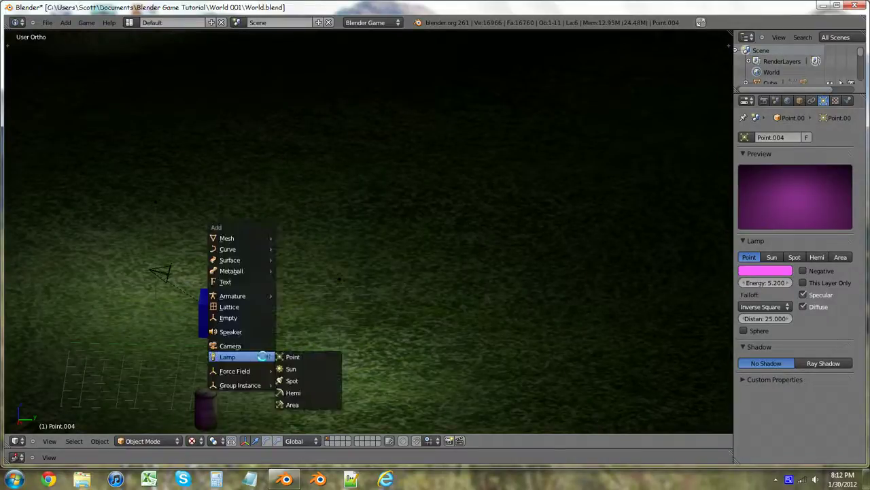
pyautogui.click(308, 380)
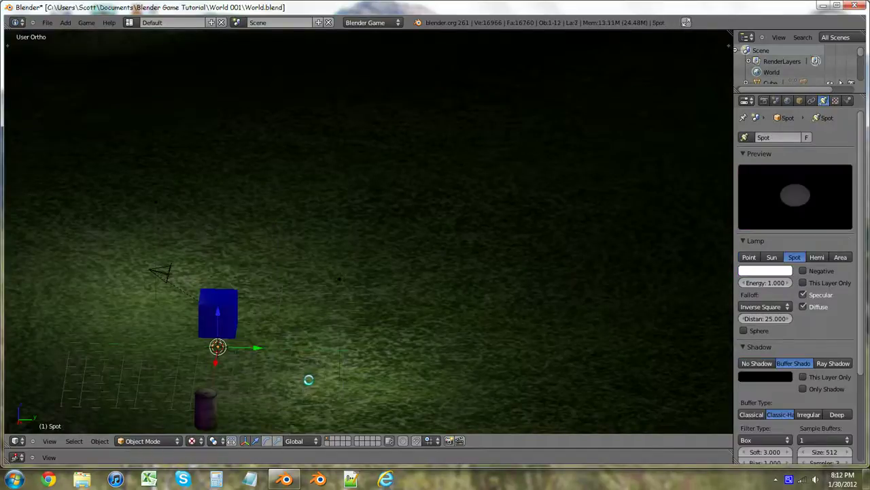
pyautogui.press('g')
pyautogui.press('z')
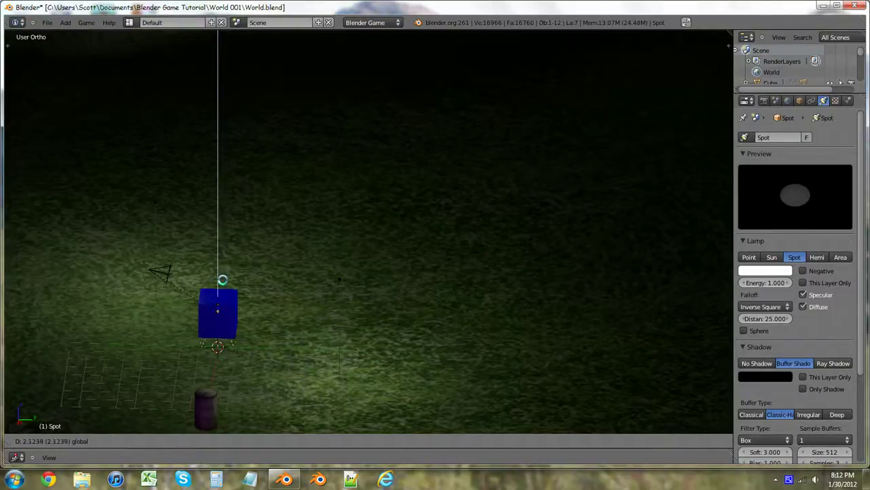
pyautogui.press('Return')
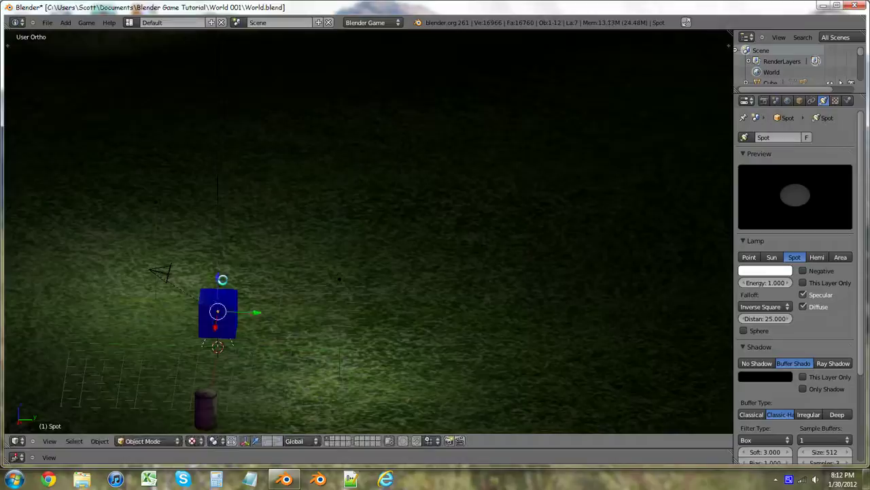
# Rotate the spotlight about X to face sideways and slide it against the cube
pyautogui.press('r')
pyautogui.press('x')
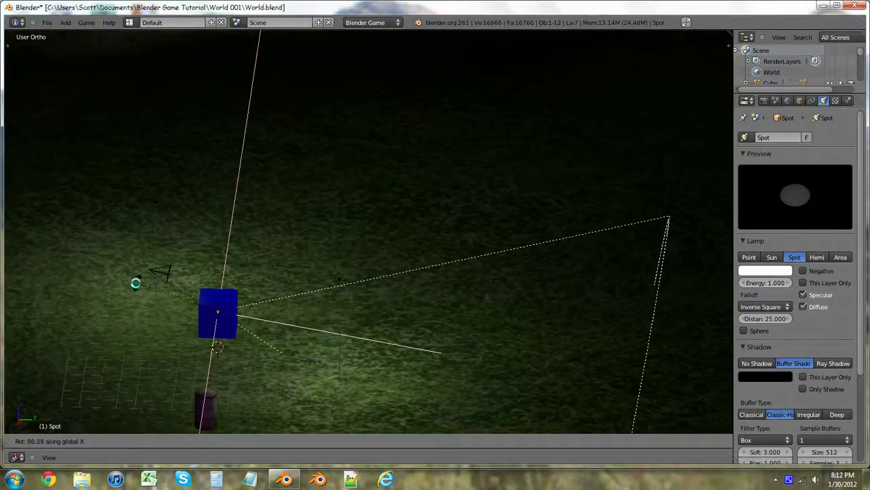
pyautogui.press('Return')
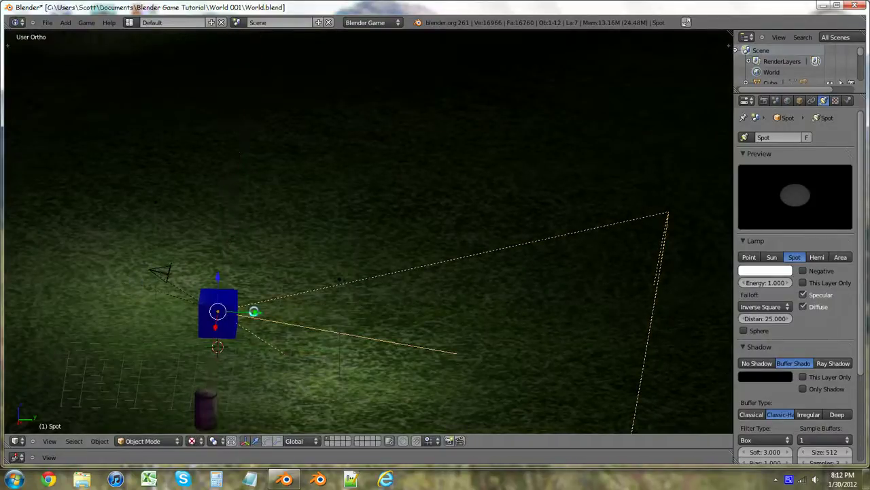
pyautogui.moveTo(254, 311)
pyautogui.mouseDown()
pyautogui.moveTo(301, 313)
pyautogui.moveTo(259, 312)
pyautogui.moveTo(276, 313)
pyautogui.moveTo(267, 311)
pyautogui.mouseUp()
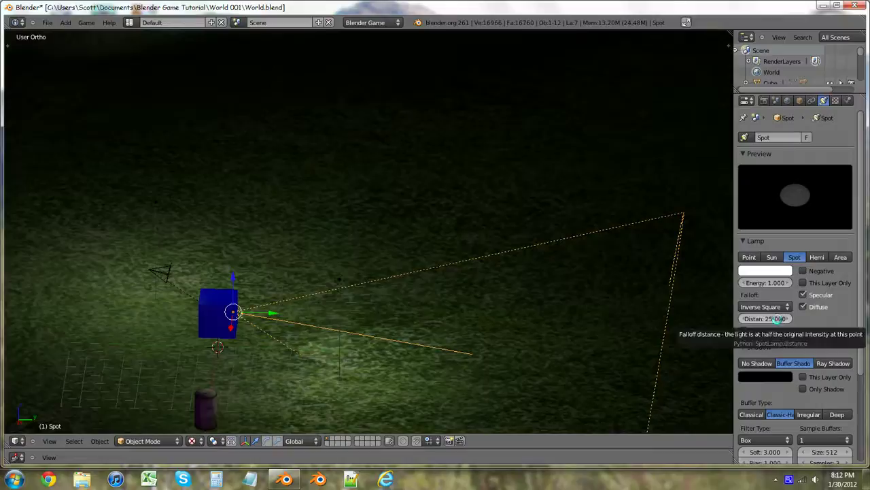
# Cut the spotlight's Distance to 12.164 and raise its Energy to 2.580
pyautogui.scroll(-3, 775, 340)
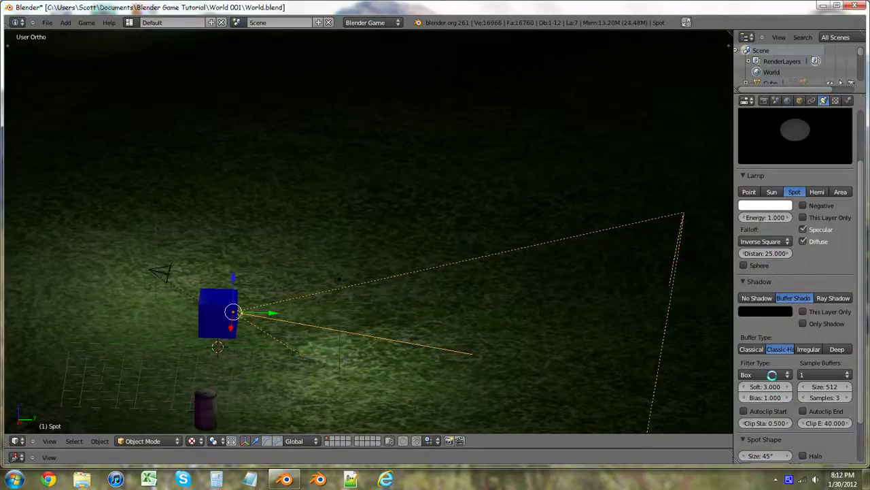
pyautogui.scroll(2, 779, 367)
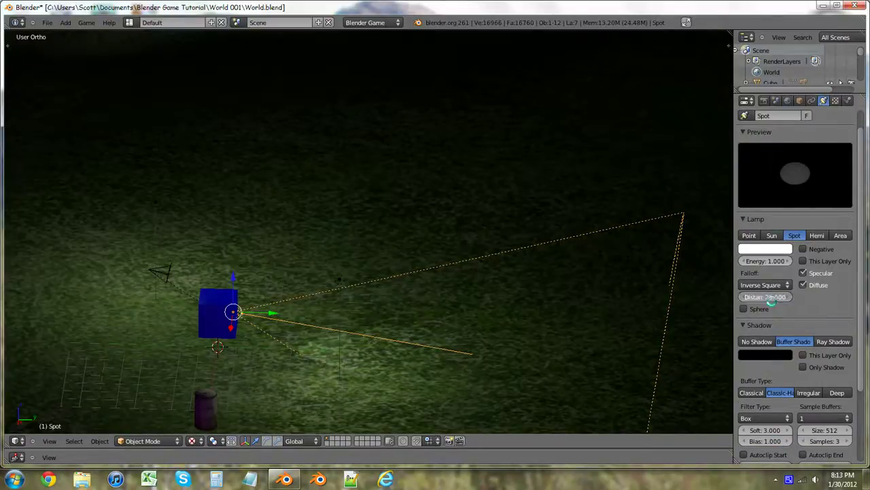
pyautogui.moveTo(758, 298); pyautogui.dragTo(731, 297)
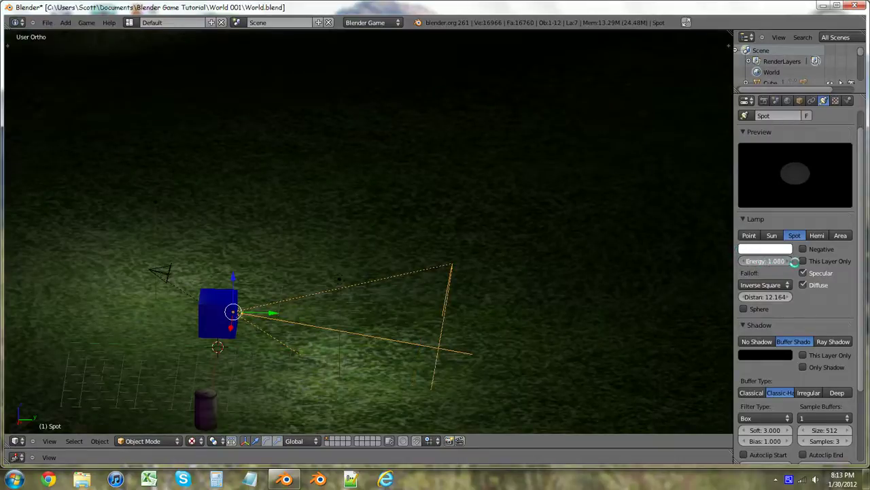
pyautogui.keyDown('ctrl'); pyautogui.scroll(1, 795, 262); pyautogui.keyUp('ctrl')
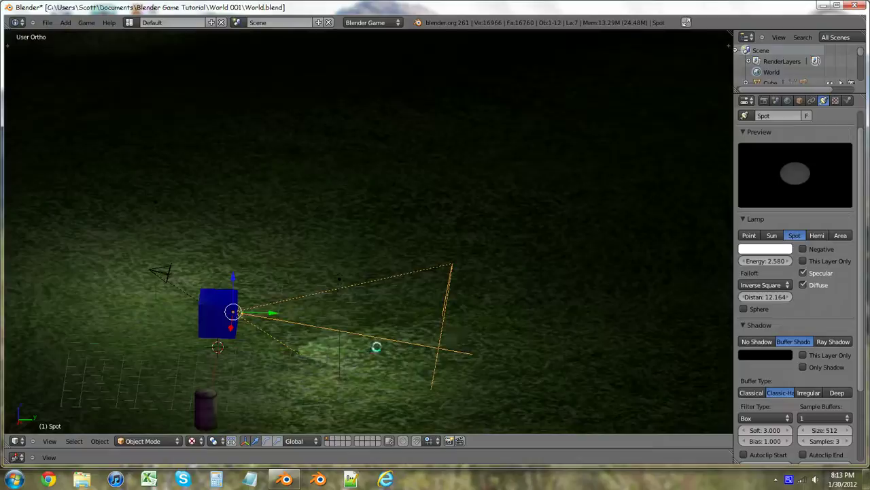
pyautogui.moveTo(376, 347); pyautogui.dragTo(358, 331, button='middle')
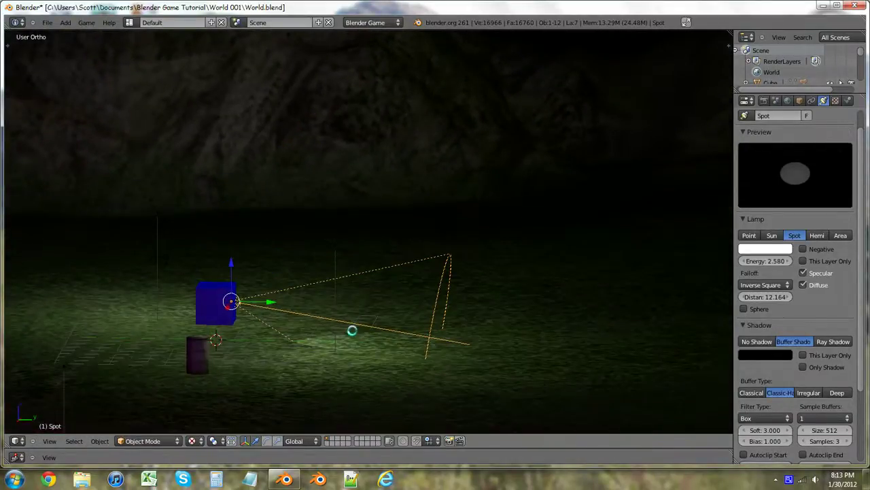
# Tilt the spotlight slightly about the X axis
pyautogui.press('r')
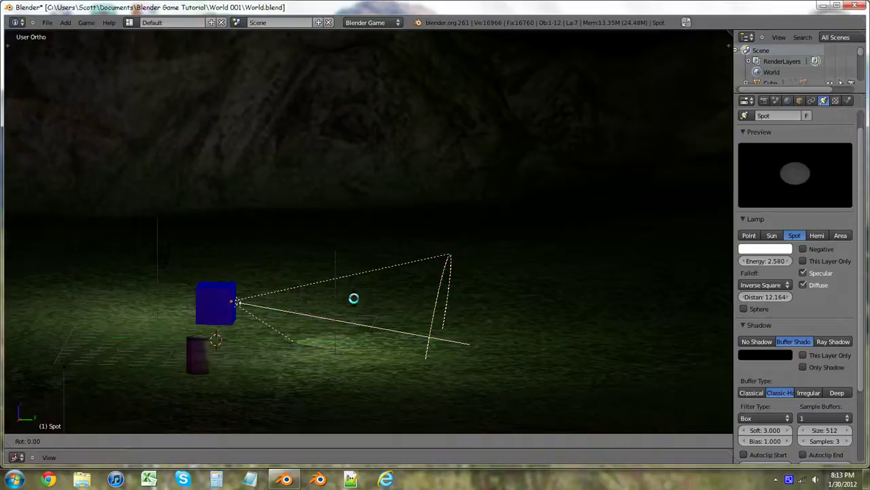
pyautogui.press('x')
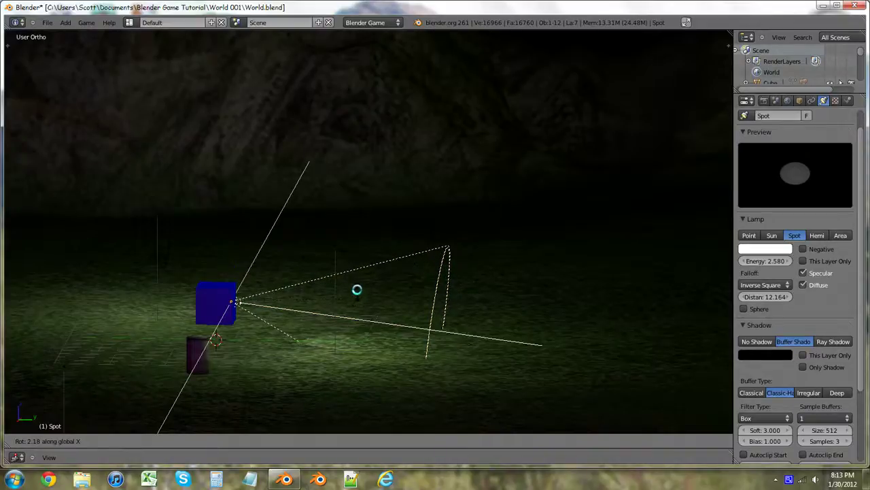
pyautogui.click(356, 289)
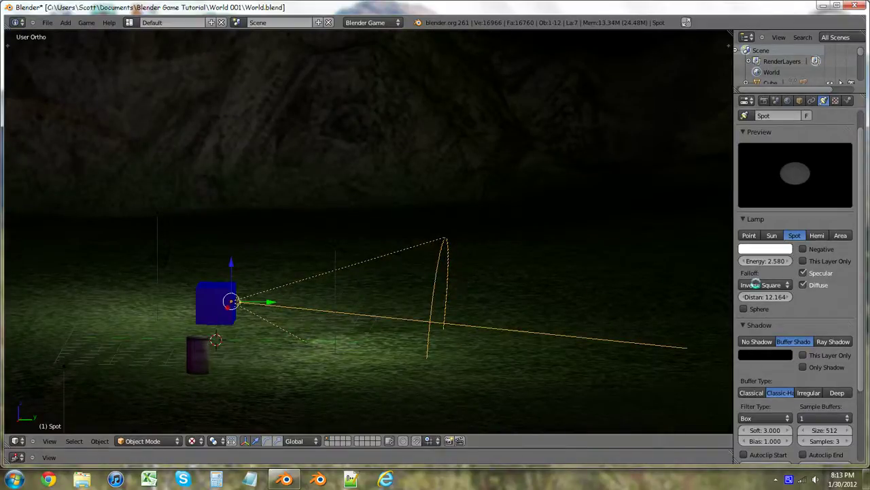
pyautogui.scroll(-3, 774, 372)
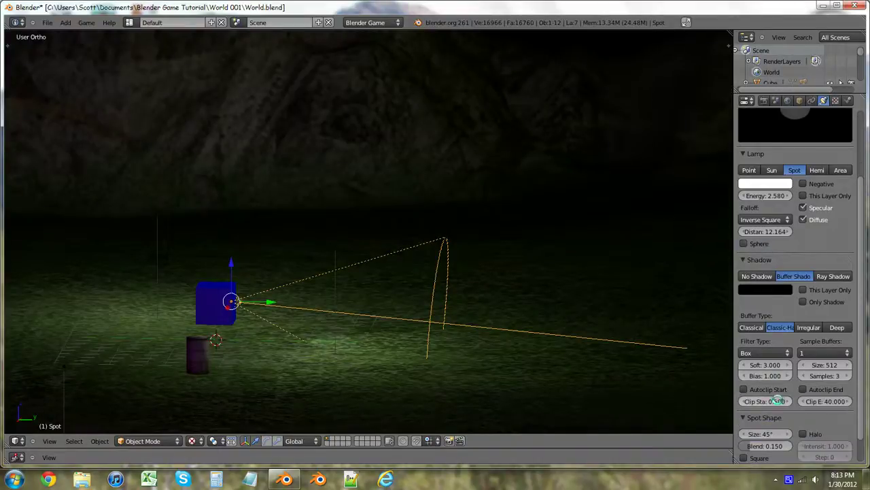
pyautogui.scroll(1, 744, 258)
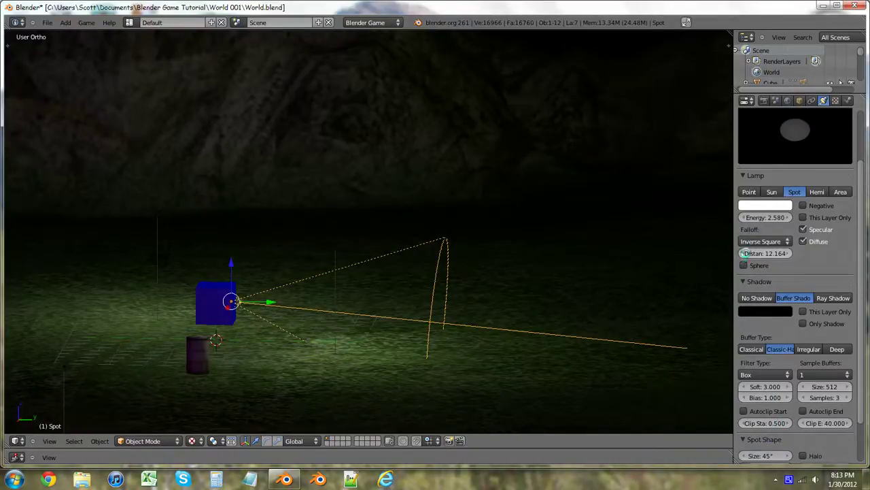
# Set the spotlight's falloff Distance to 22.296
pyautogui.moveTo(745, 253); pyautogui.dragTo(771, 256)
pyautogui.moveTo(851, 259); pyautogui.dragTo(674, 259)
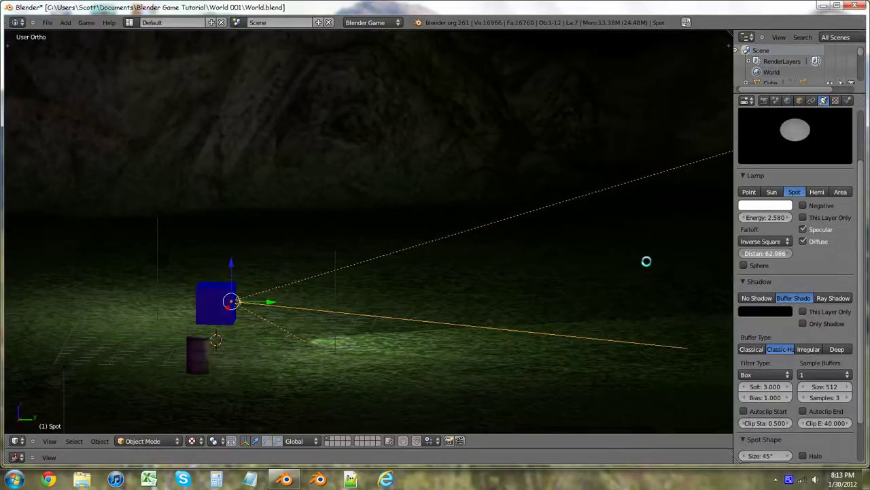
pyautogui.moveTo(647, 261); pyautogui.dragTo(639, 279)
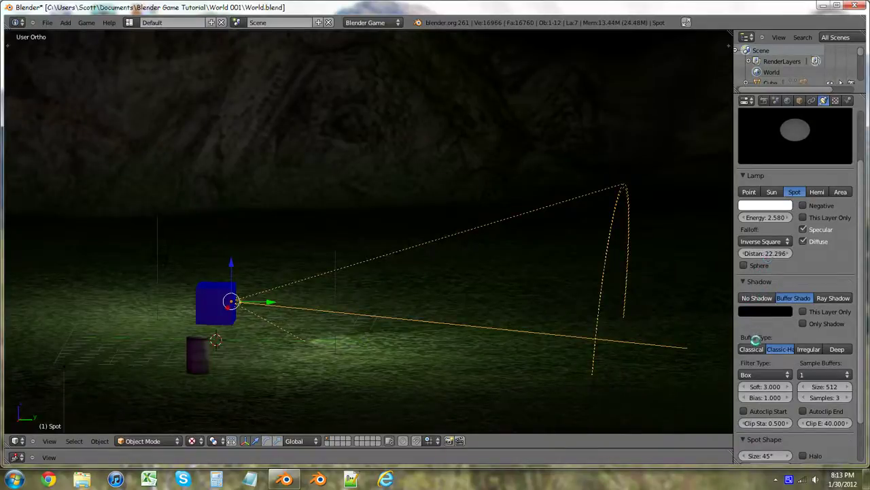
pyautogui.scroll(-2, 758, 338)
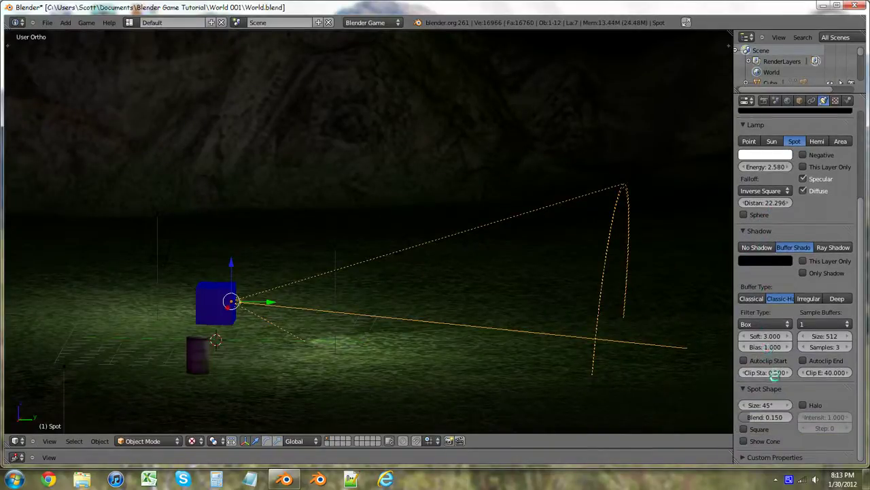
pyautogui.scroll(2, 774, 379)
pyautogui.scroll(-3, 259, 255)
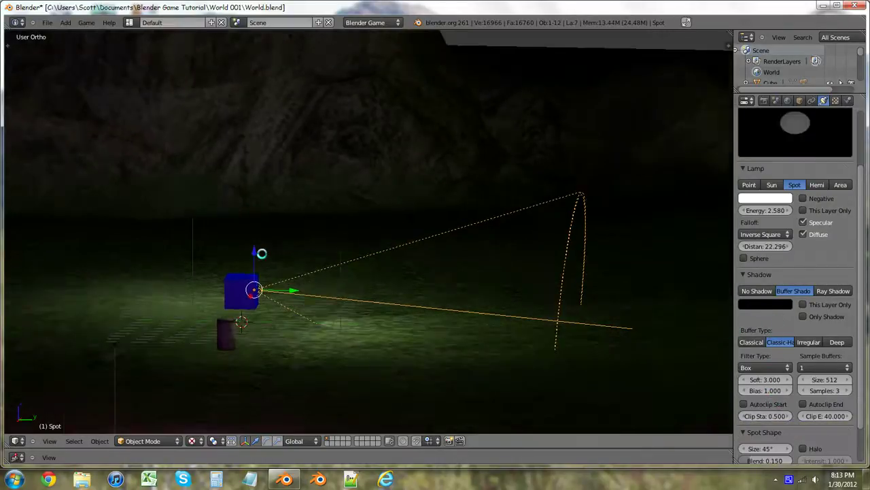
pyautogui.scroll(2, 297, 284)
# Parent the selected spotlight to the blue cube with Set Parent To Object
pyautogui.rightClick(242, 292)
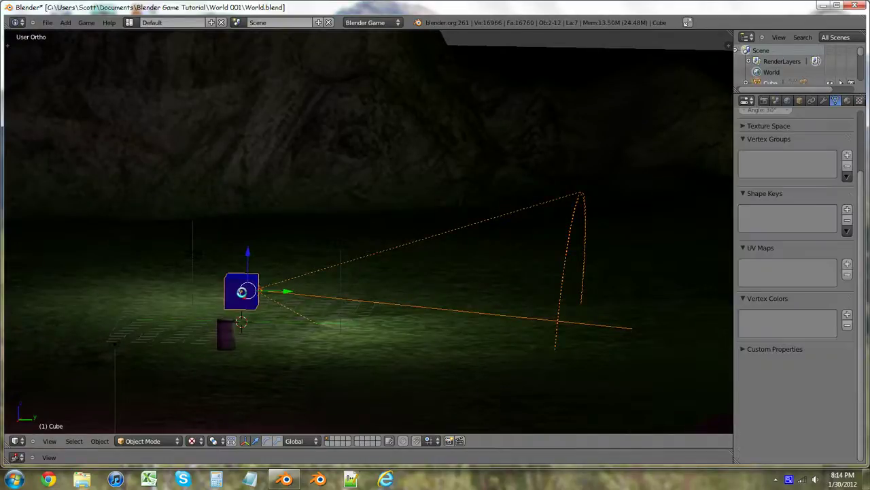
pyautogui.hotkey('ctrl', 'p')
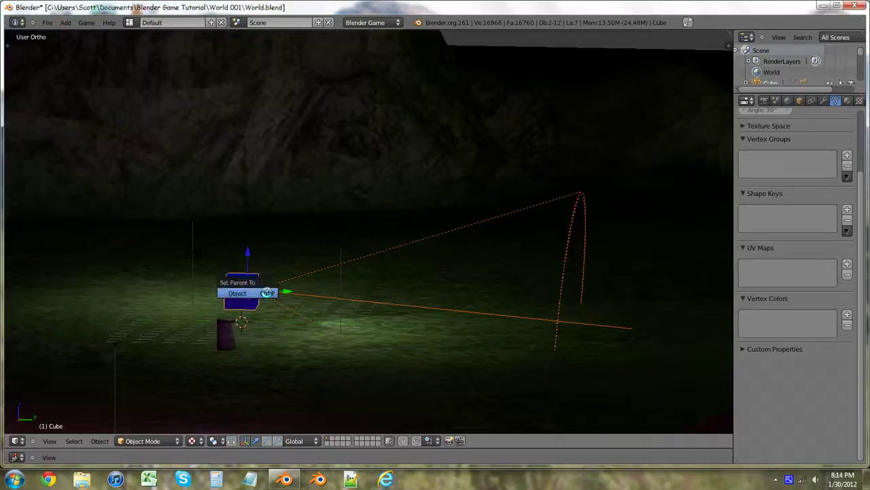
pyautogui.click(267, 293)
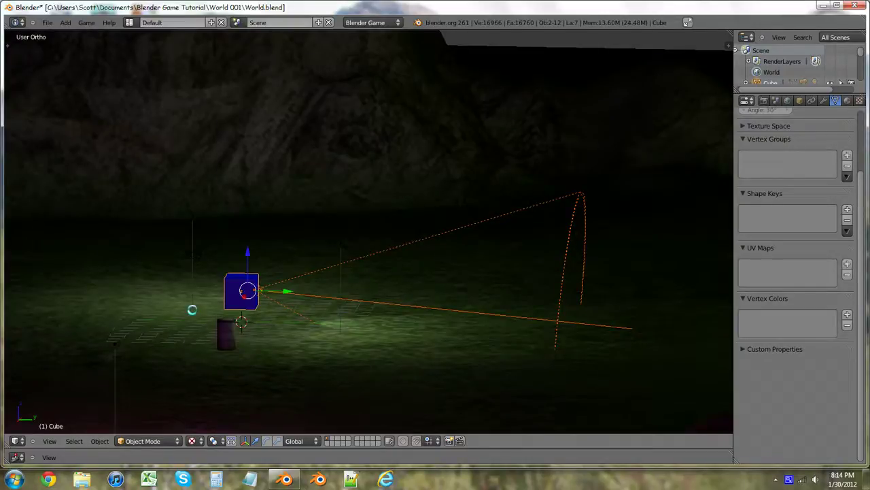
# Run the game from the camera view to check the spotlight follows the cube, then stop it
pyautogui.click(764, 100)
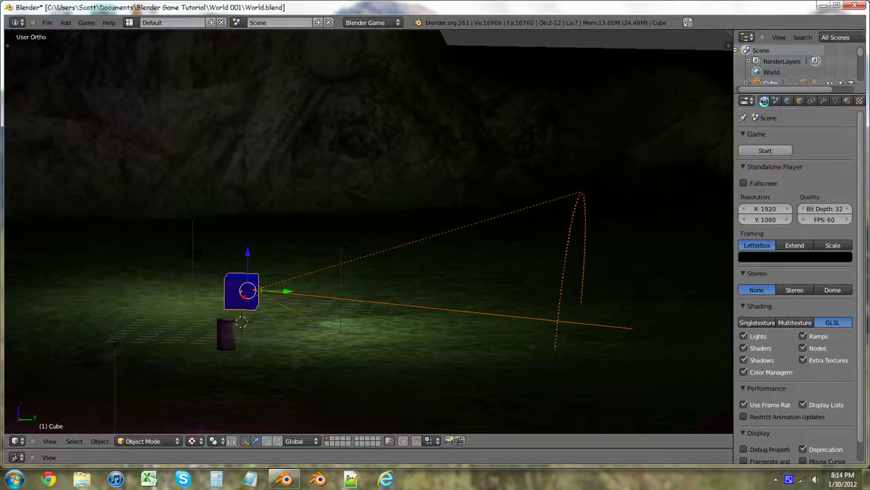
pyautogui.press('KP_5')
pyautogui.press('KP_0')
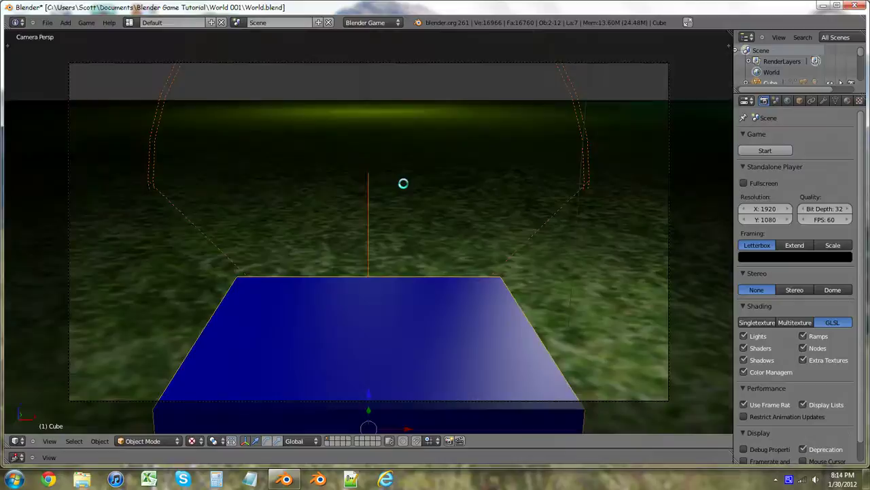
pyautogui.click(767, 150)
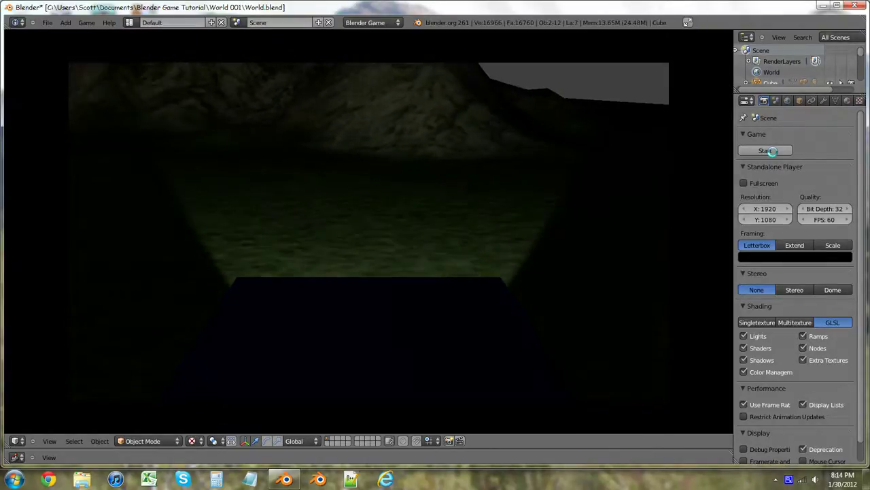
pyautogui.press('Escape')
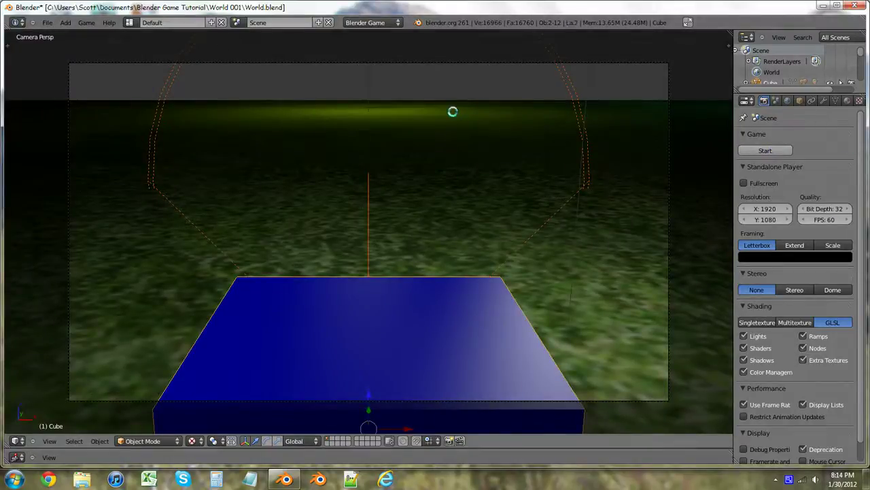
pyautogui.moveTo(452, 110); pyautogui.dragTo(365, 185, button='middle')
# Save the scene over the existing World.blend file
pyautogui.hotkey('ctrl', 's')
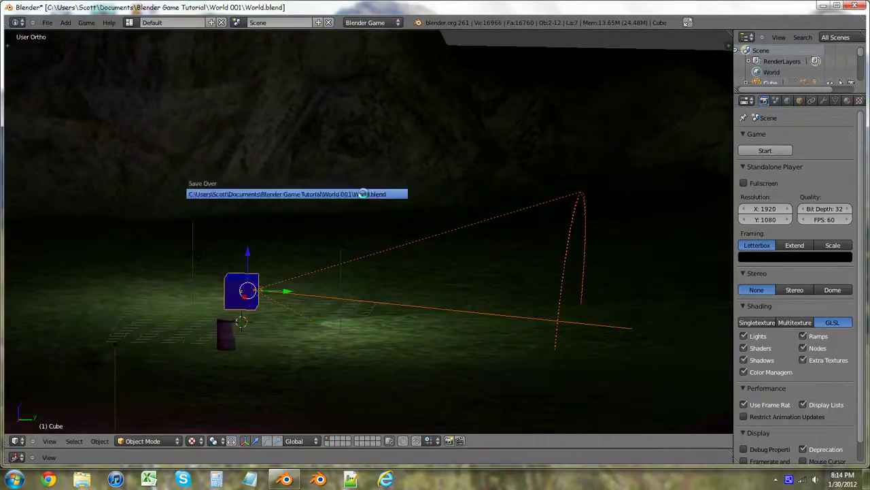
pyautogui.click(363, 194)
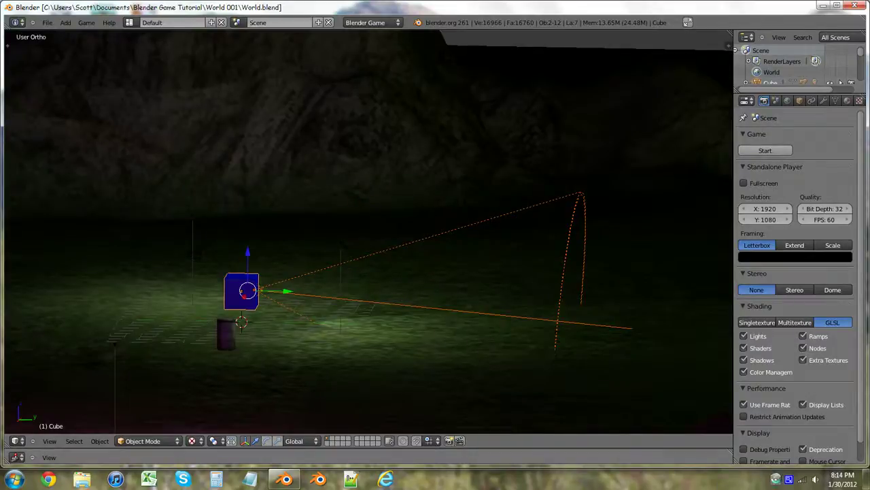